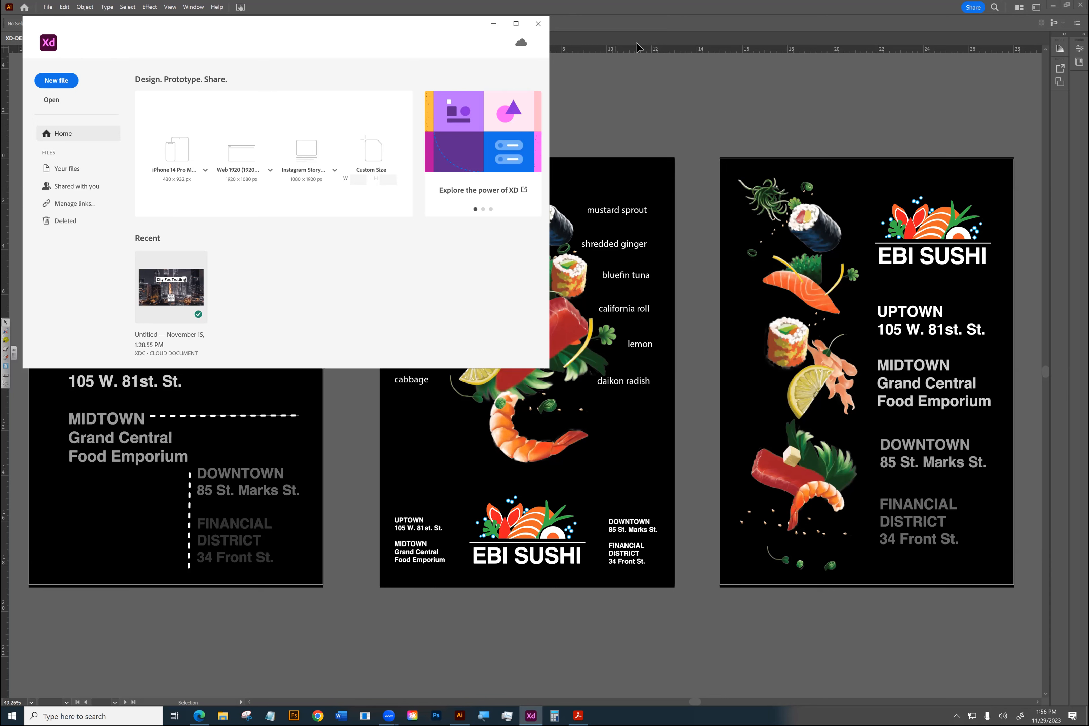
# - Maximize the XD window and browse for a file to open in the DIGITAL DESIGN F23 folder
pyautogui.click(516, 23)
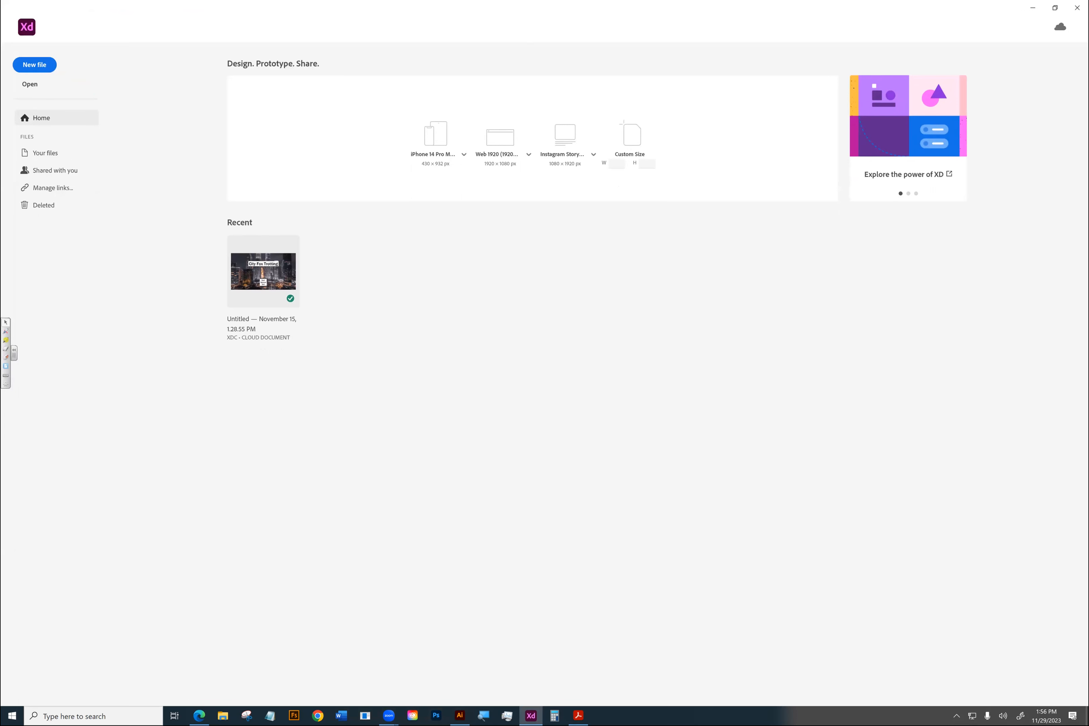
pyautogui.click(30, 84)
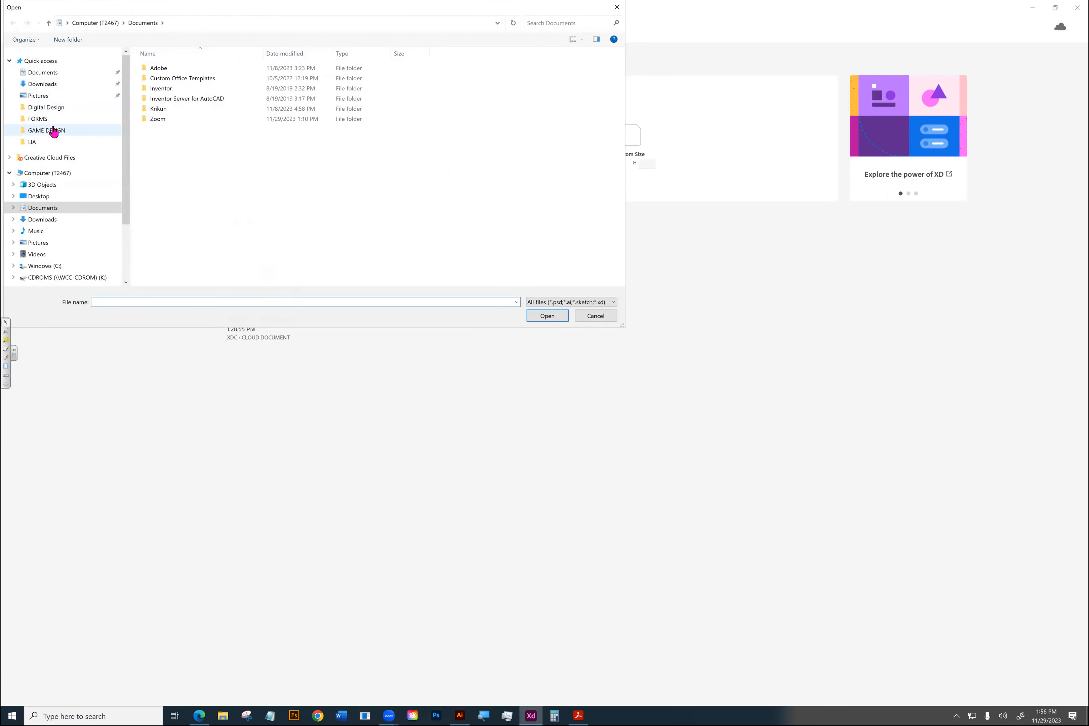
pyautogui.click(48, 75)
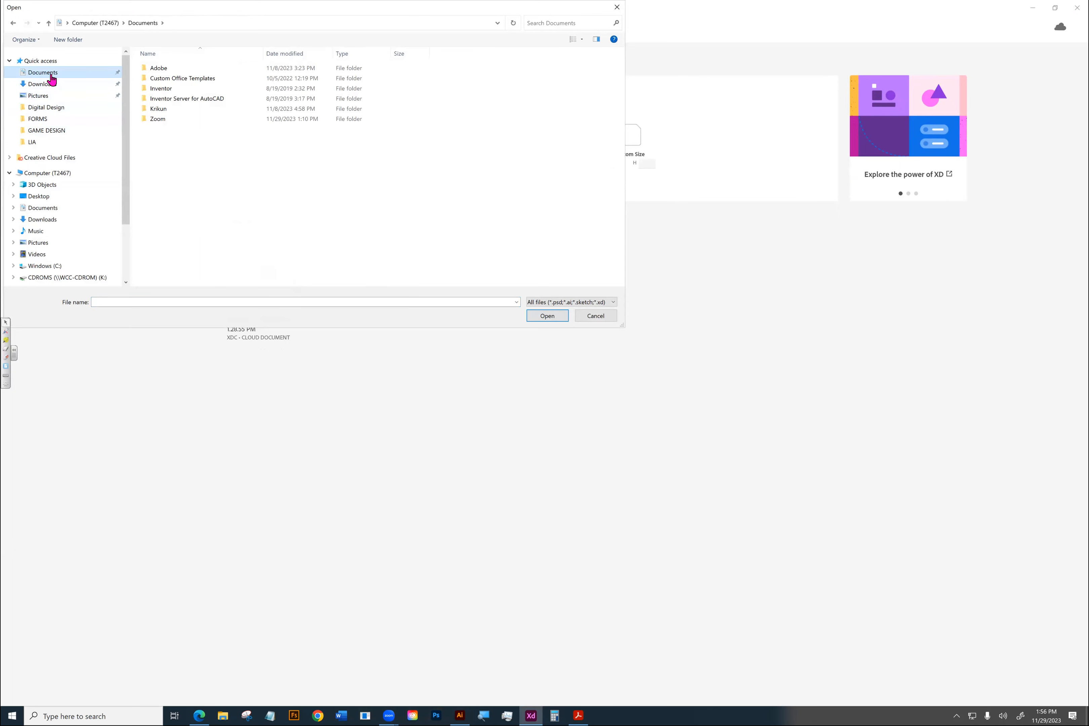
pyautogui.click(170, 109)
pyautogui.doubleClick(169, 109)
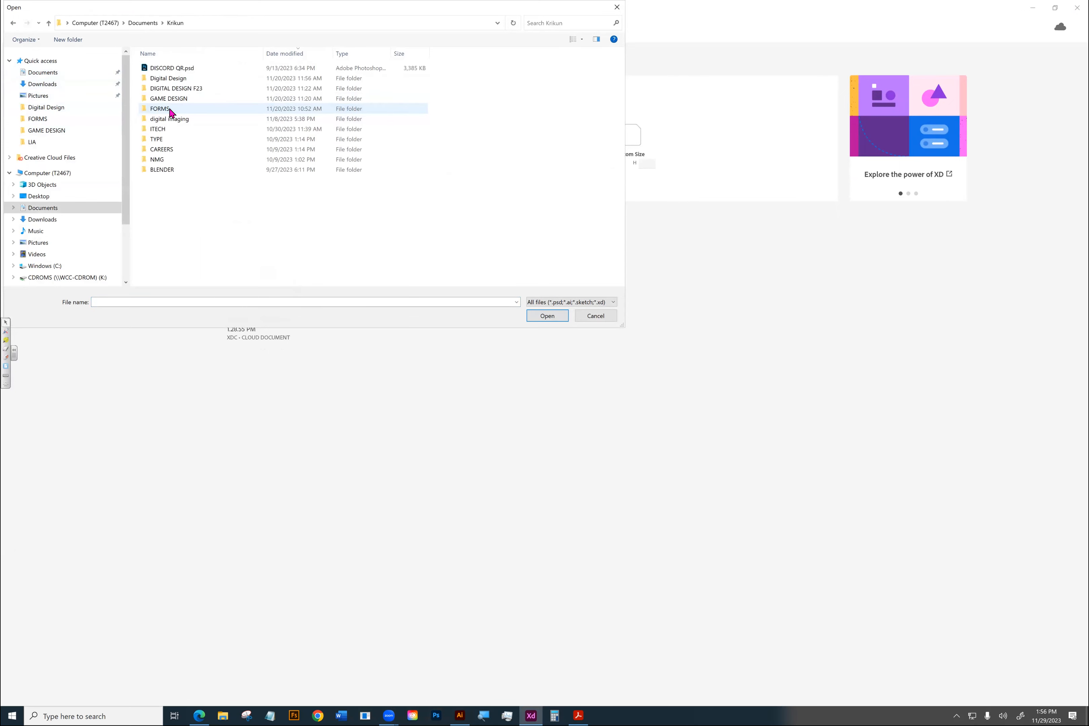
pyautogui.doubleClick(175, 90)
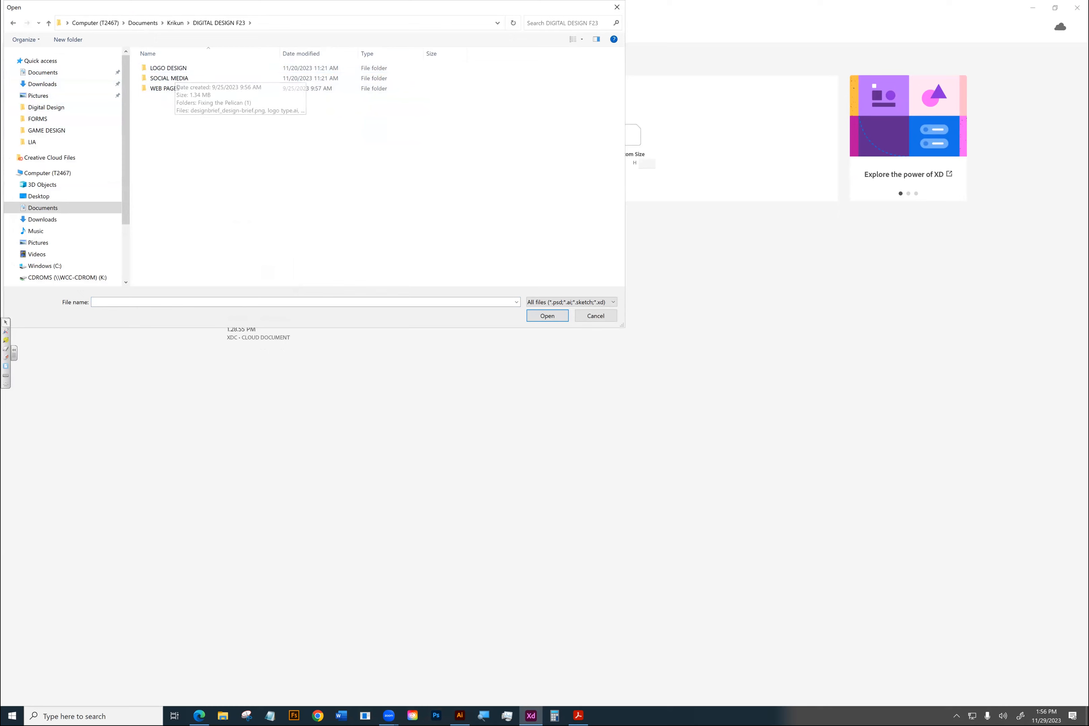
# - Switch to Illustrator and save XD-DEMO-SUSHI-03.ai on the computer in the GAME DESIGN folder, with the default Illustrator options
pyautogui.click(460, 716)
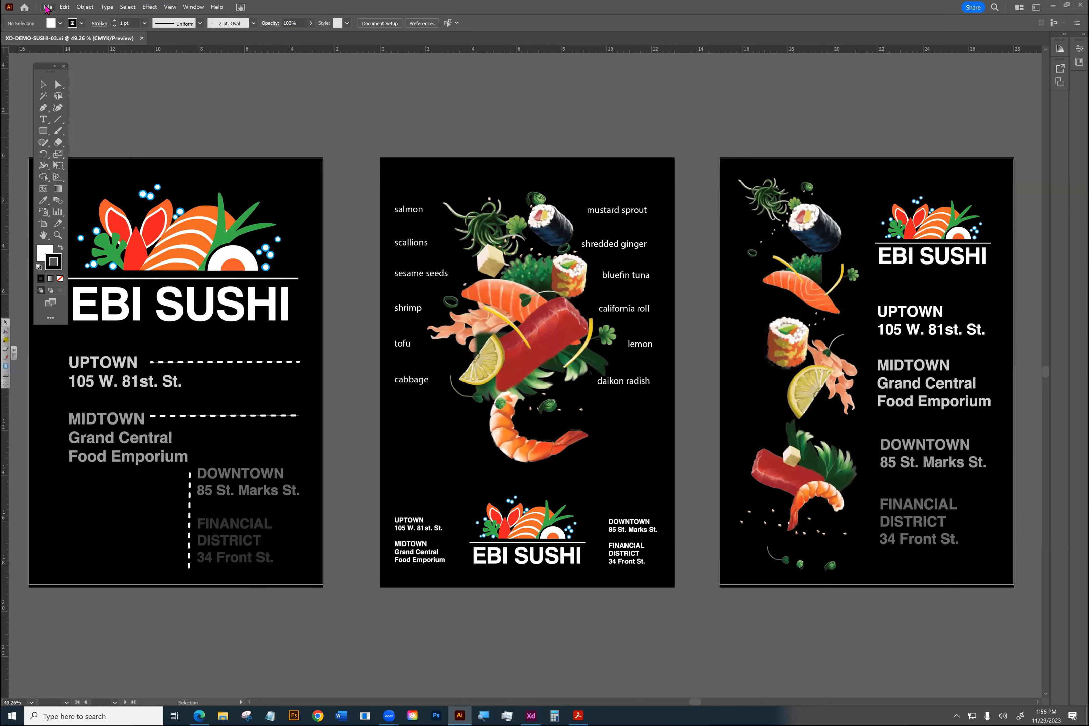
pyautogui.click(47, 8)
pyautogui.click(72, 96)
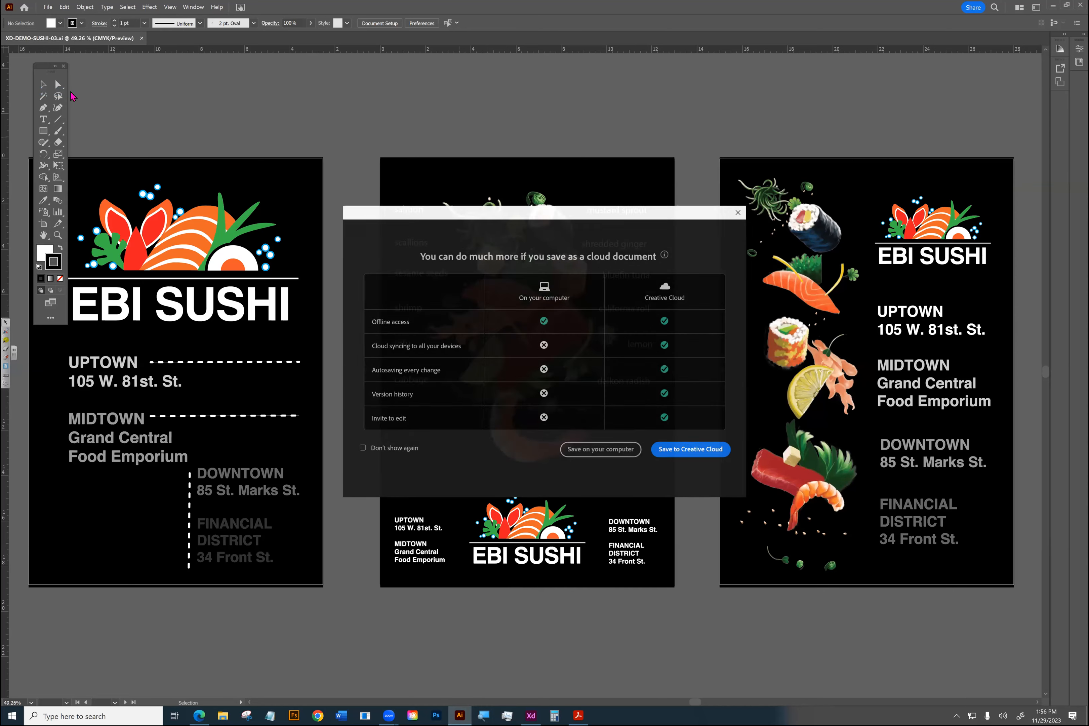
pyautogui.click(623, 451)
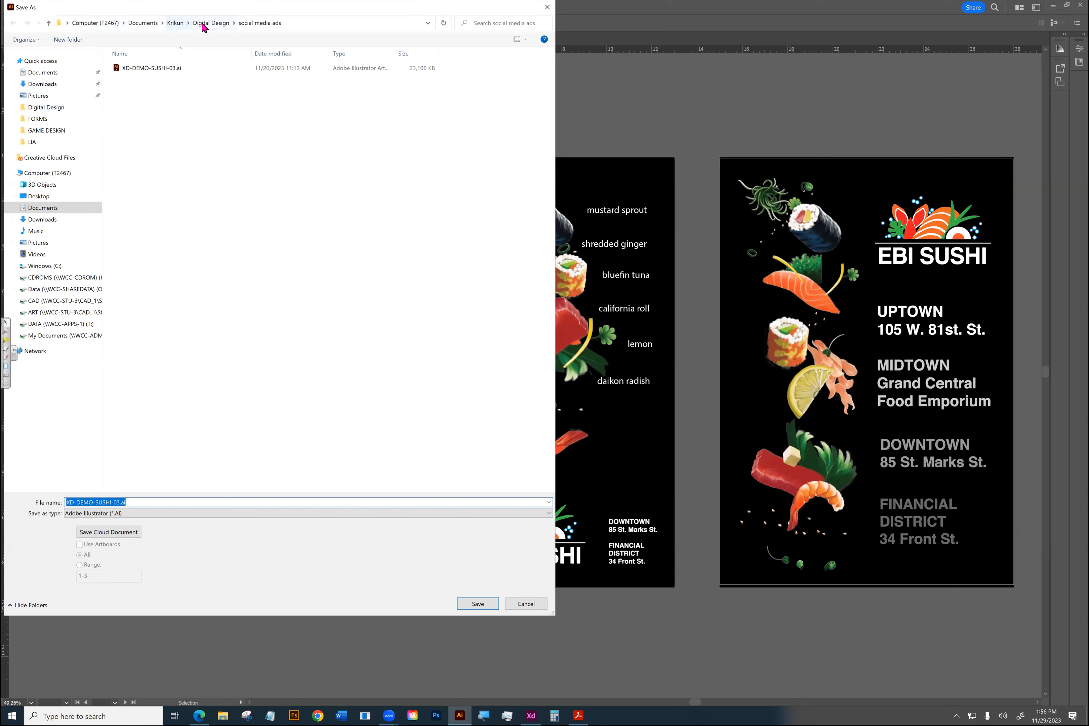
pyautogui.click(176, 23)
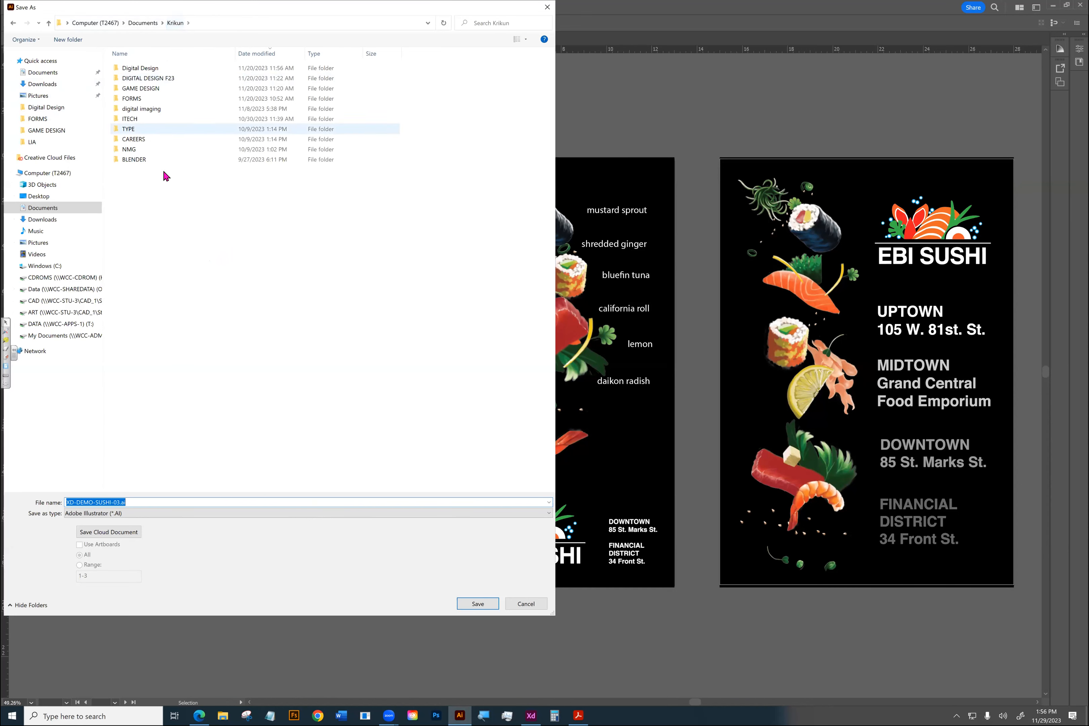
pyautogui.doubleClick(158, 88)
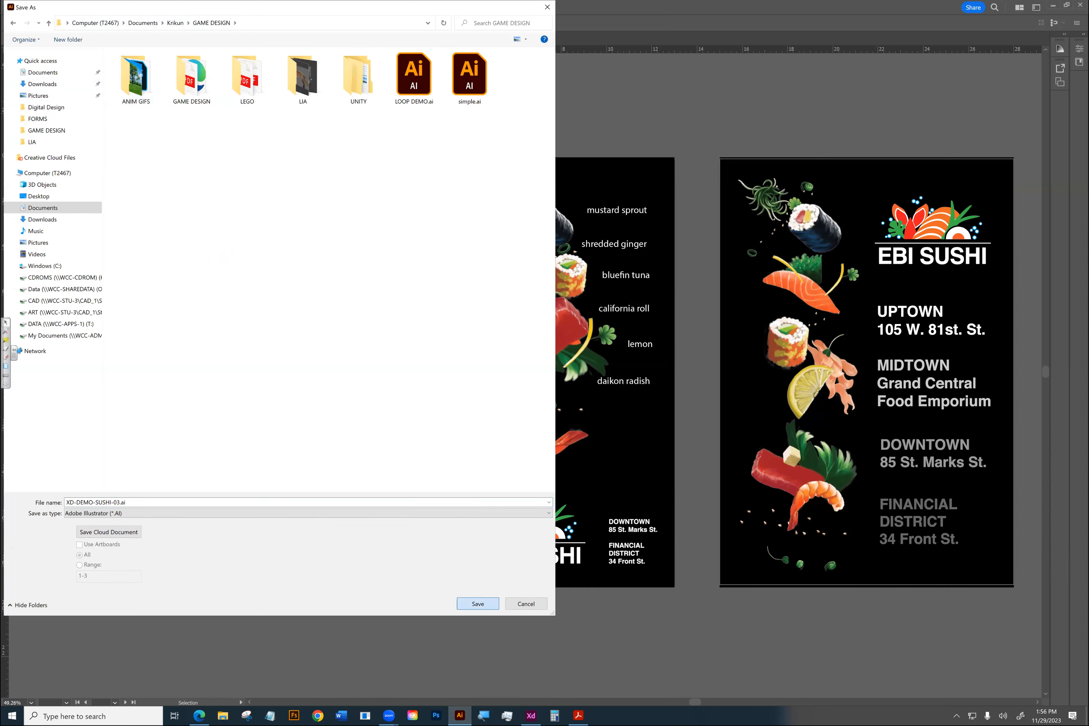
pyautogui.click(478, 603)
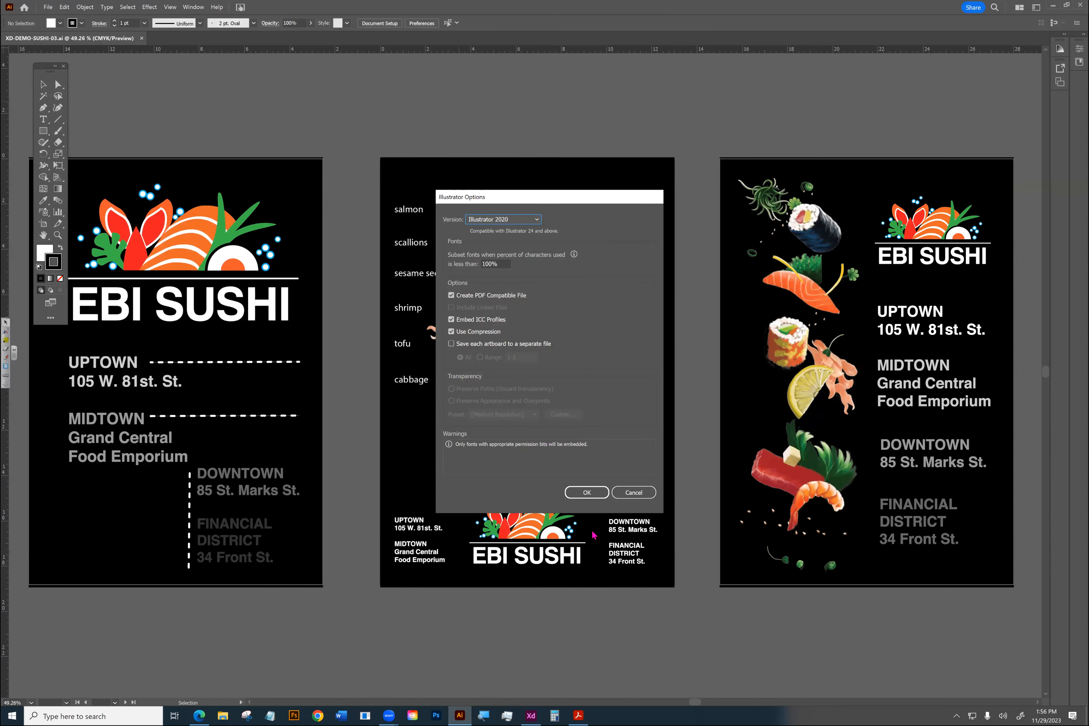
pyautogui.click(587, 492)
# - Return to Adobe XD and open XD-DEMO-SUSHI-03.ai from the GAME DESIGN folder
pyautogui.click(531, 716)
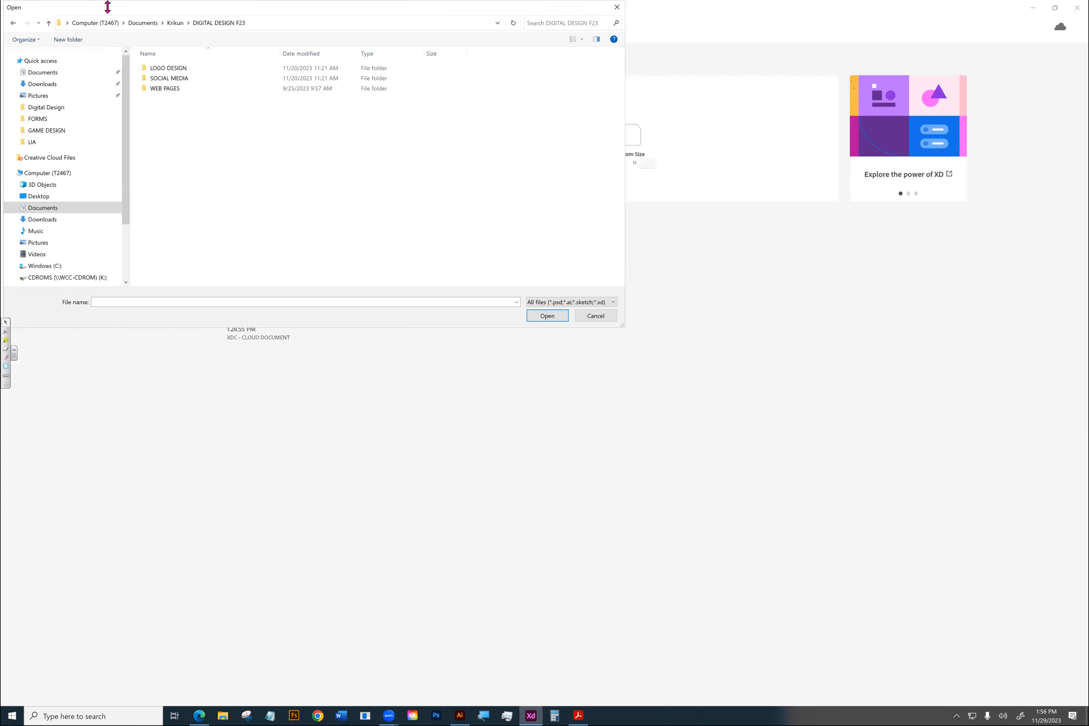
pyautogui.click(184, 23)
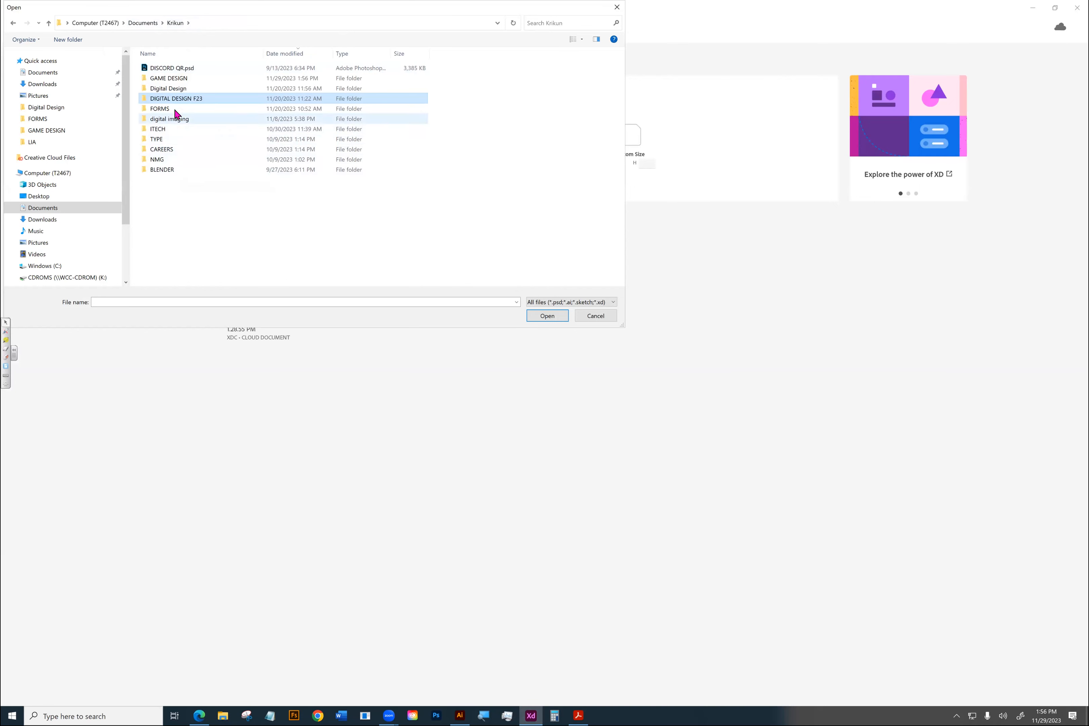
pyautogui.doubleClick(171, 78)
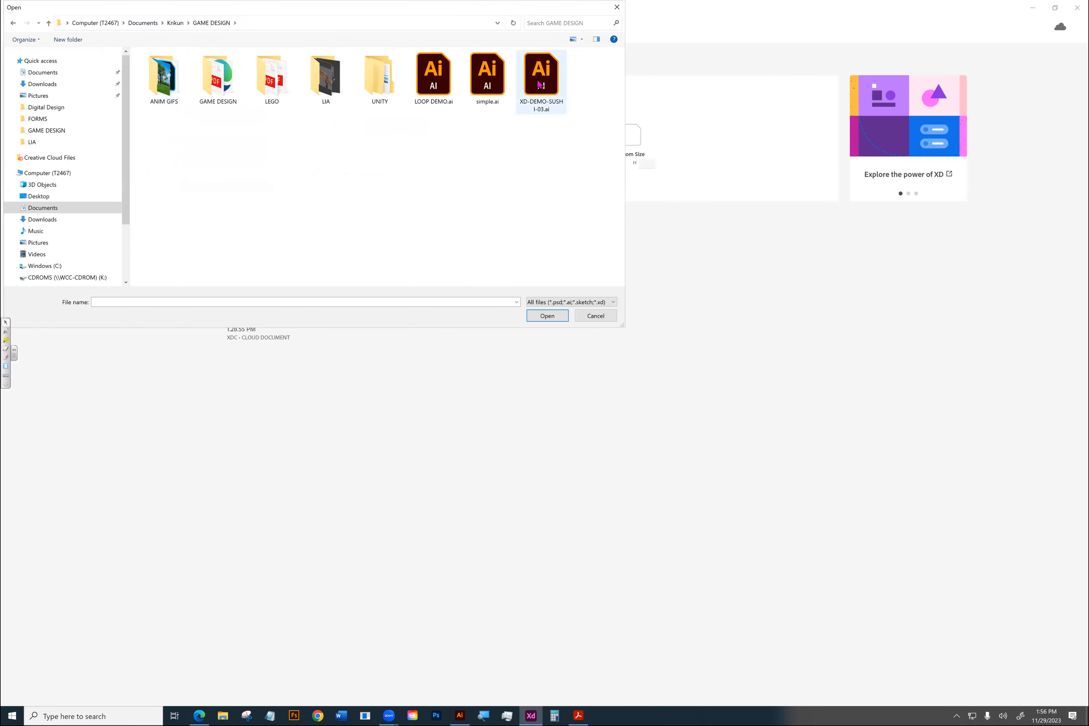
pyautogui.click(542, 91)
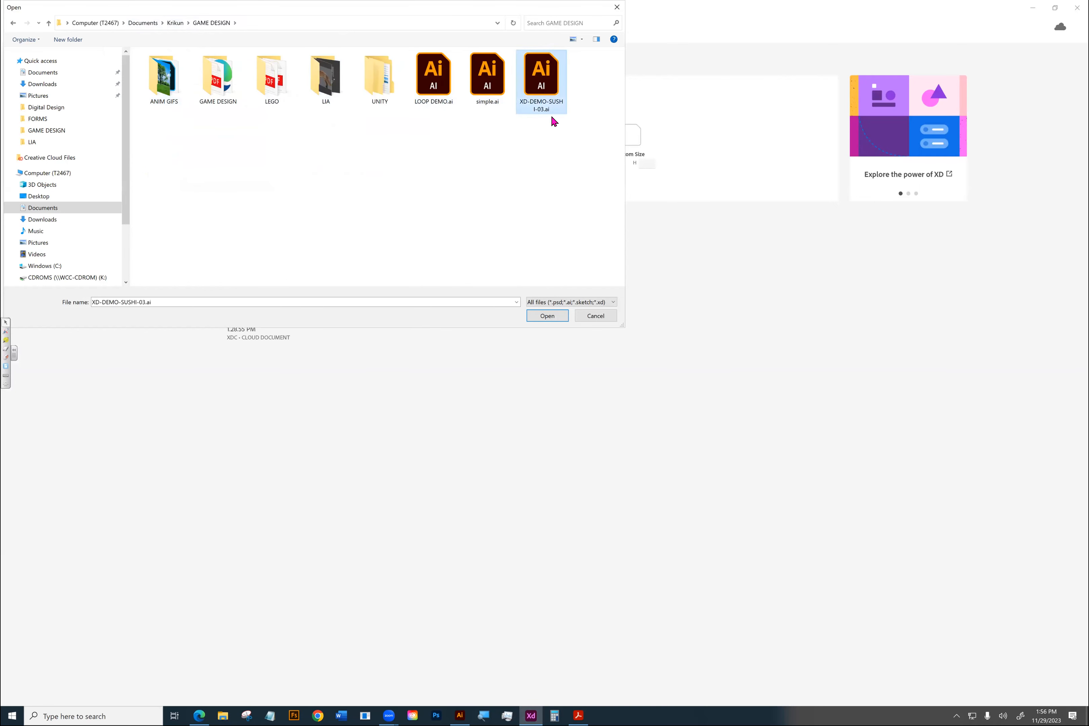
pyautogui.click(547, 316)
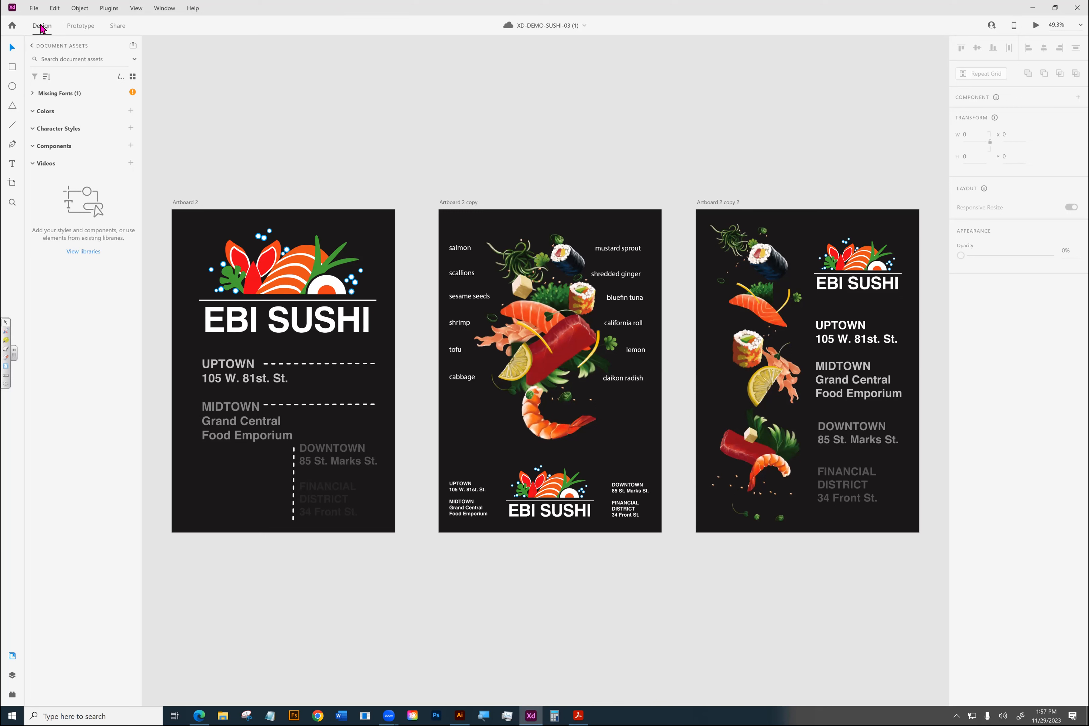
# - Look at the Prototype and Share modes and return to Design mode
pyautogui.click(81, 28)
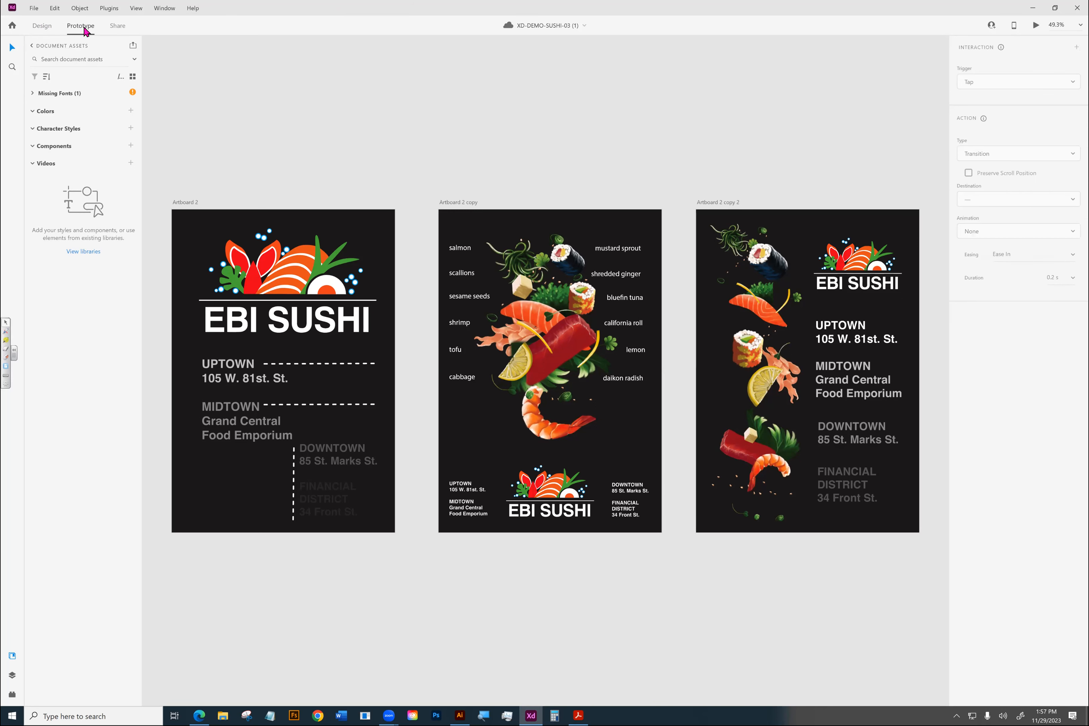
pyautogui.click(119, 29)
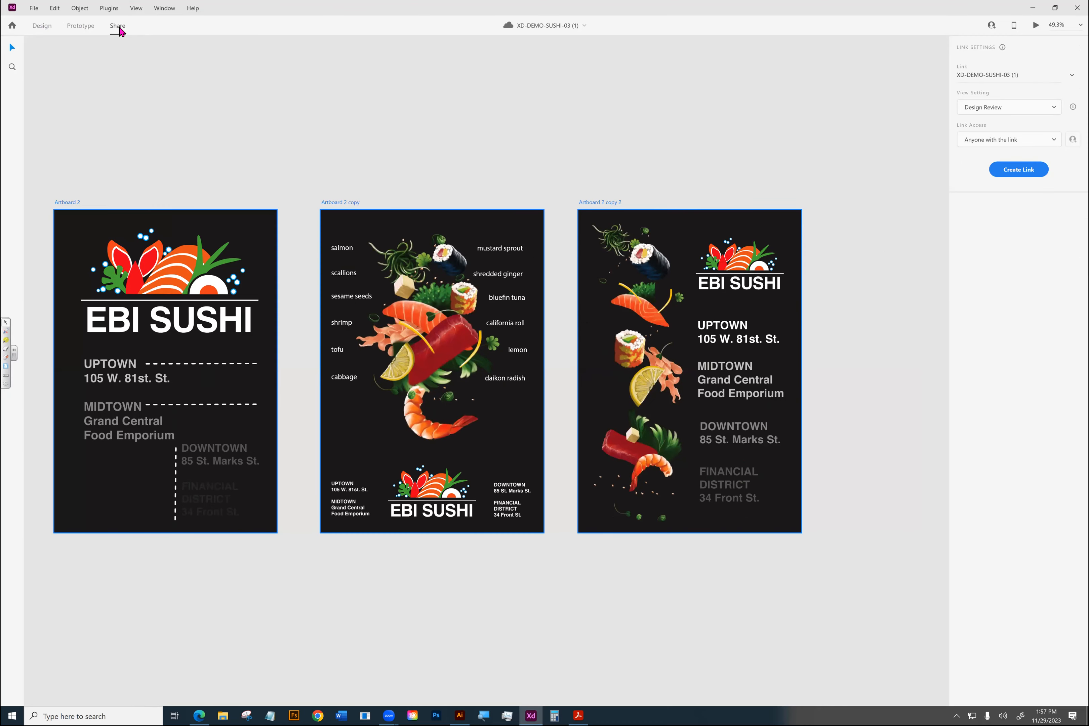
pyautogui.click(38, 31)
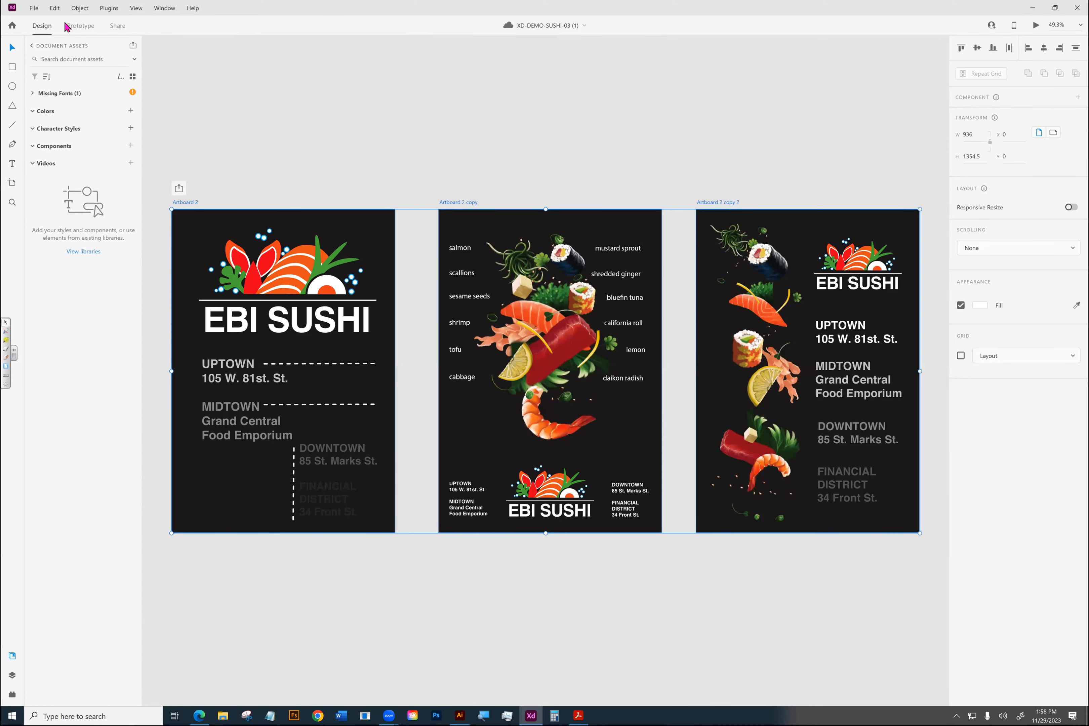
# - Ungroup the logo and address artwork on Artboard 2 and select the Downtown and Financial District text block separately
pyautogui.click(299, 282)
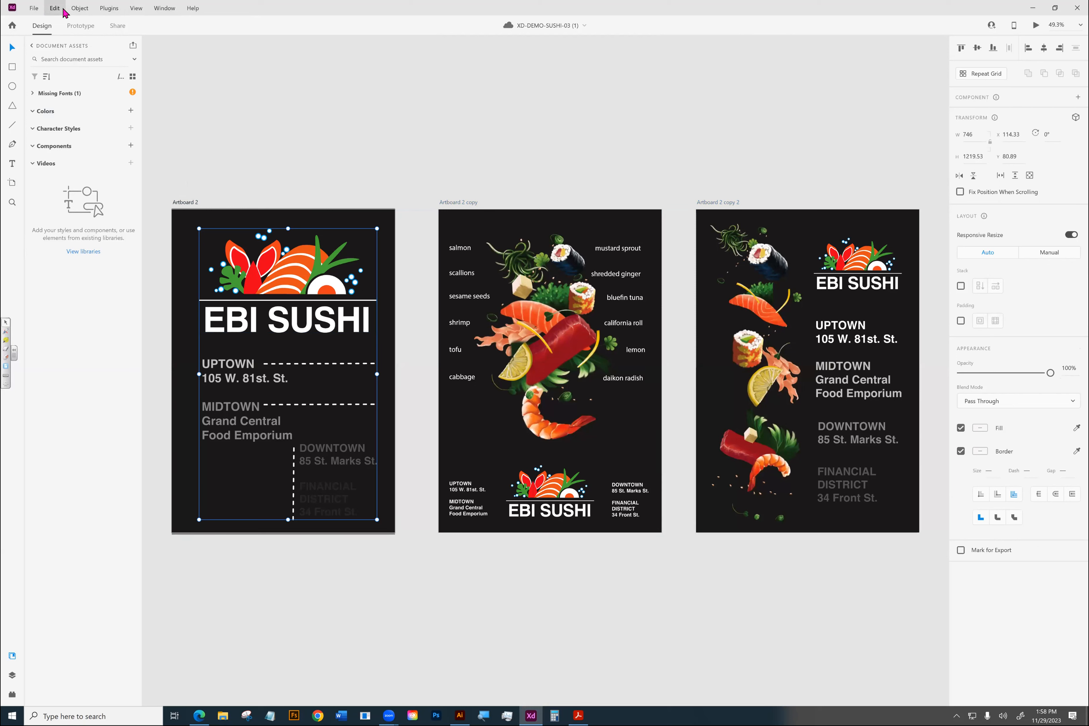
pyautogui.click(79, 13)
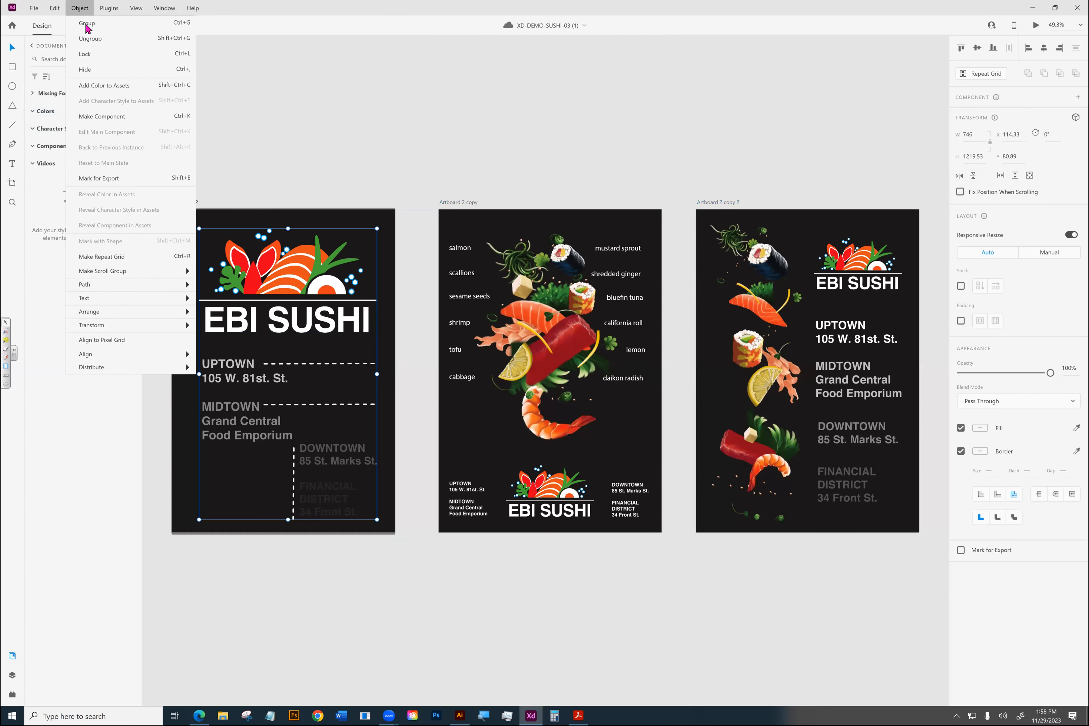
pyautogui.click(87, 39)
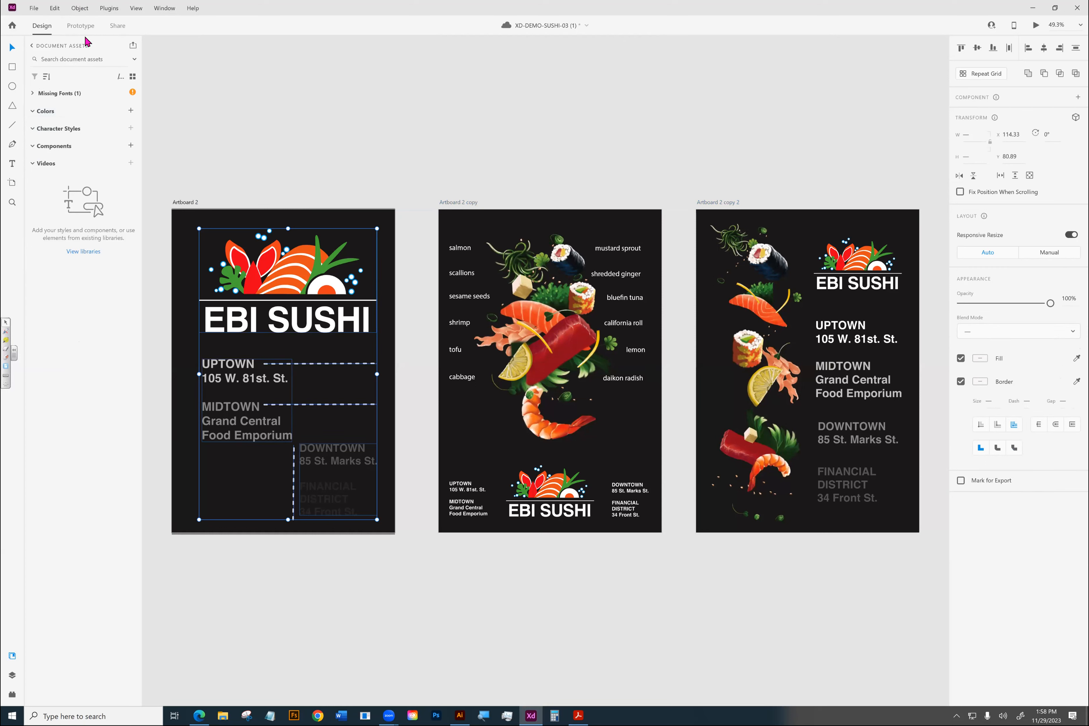
pyautogui.click(331, 159)
pyautogui.click(309, 261)
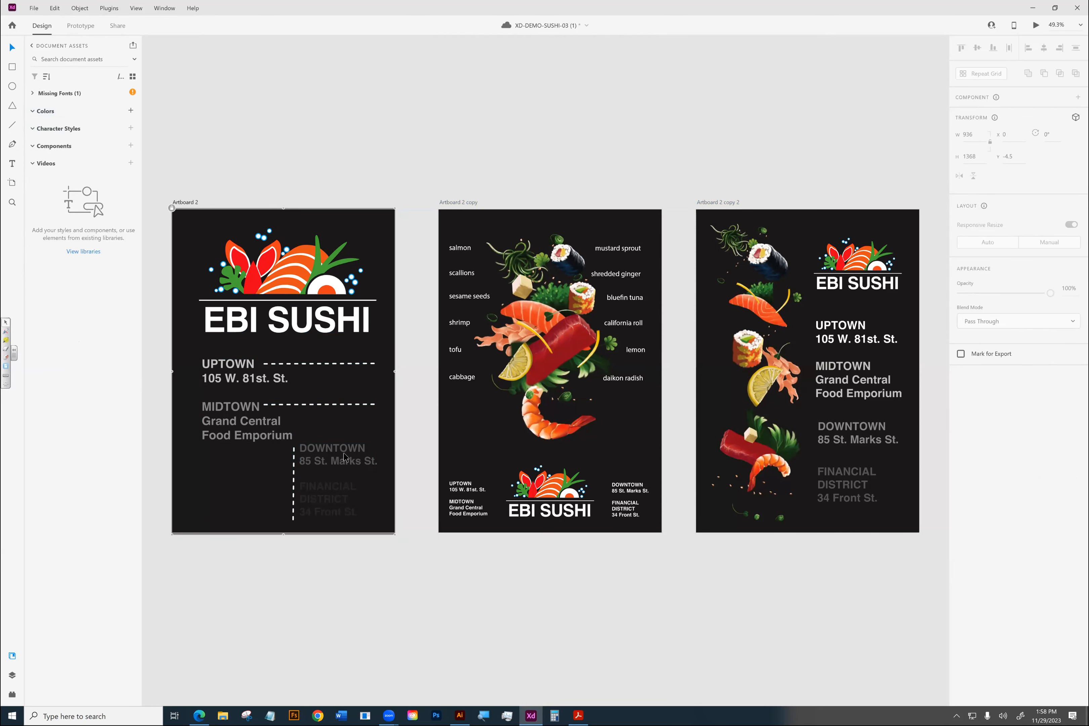
pyautogui.click(312, 454)
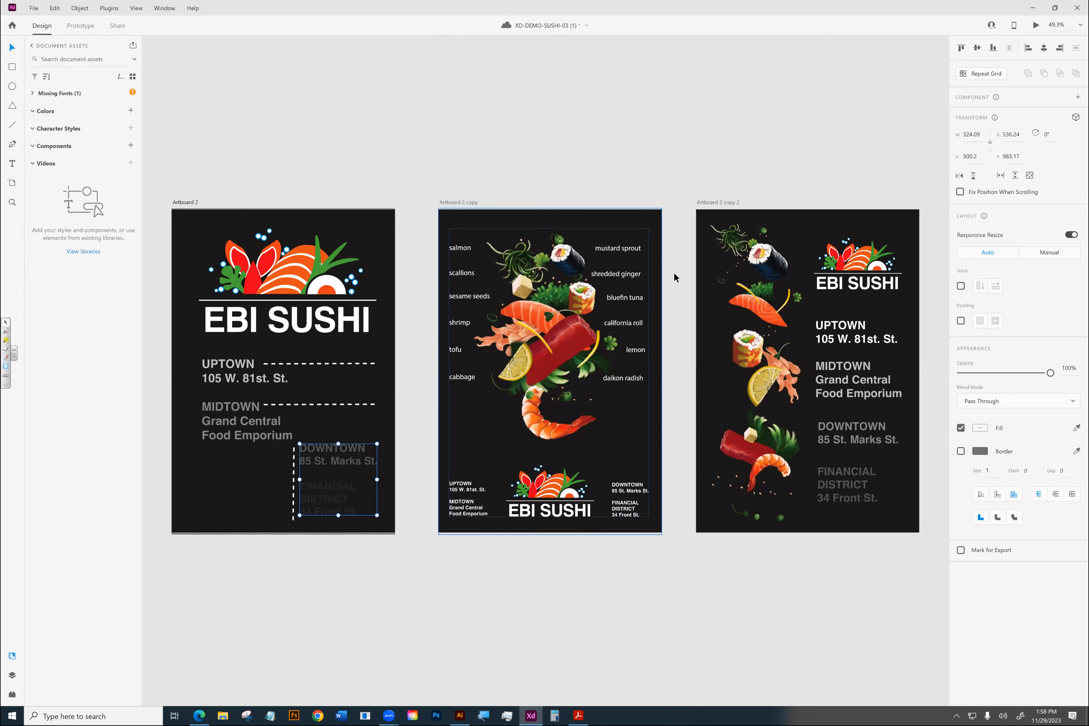
# - Save the document and ungroup the full-page artwork on Artboard 2 copy
pyautogui.click(545, 305)
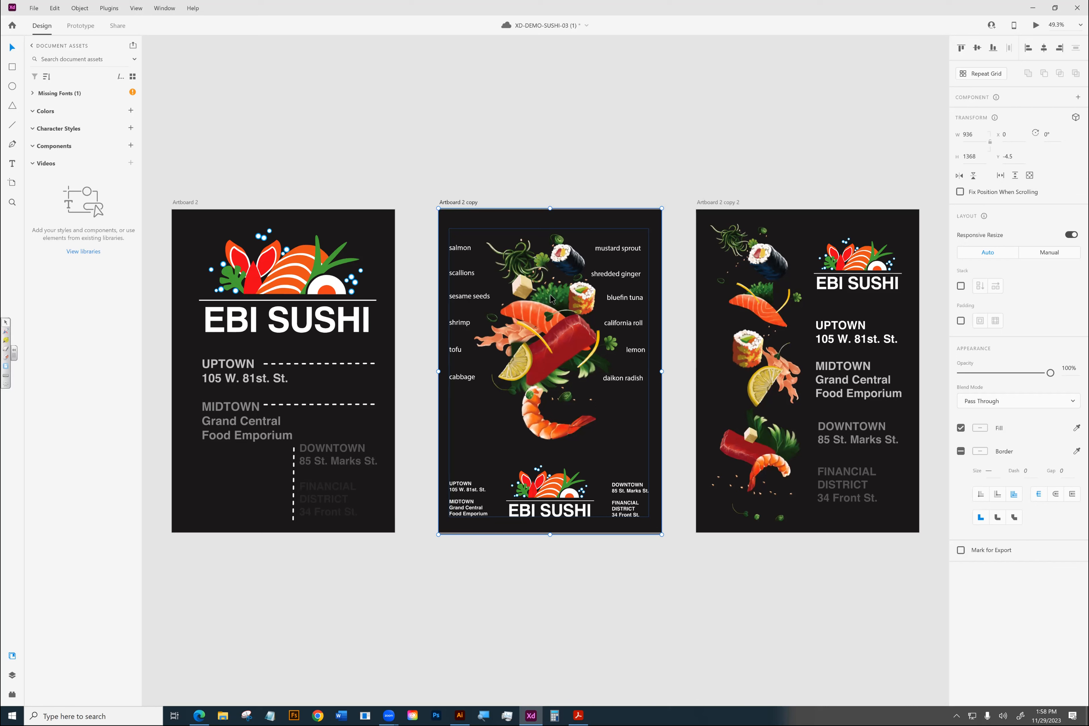
pyautogui.hotkey('ctrl', 's')
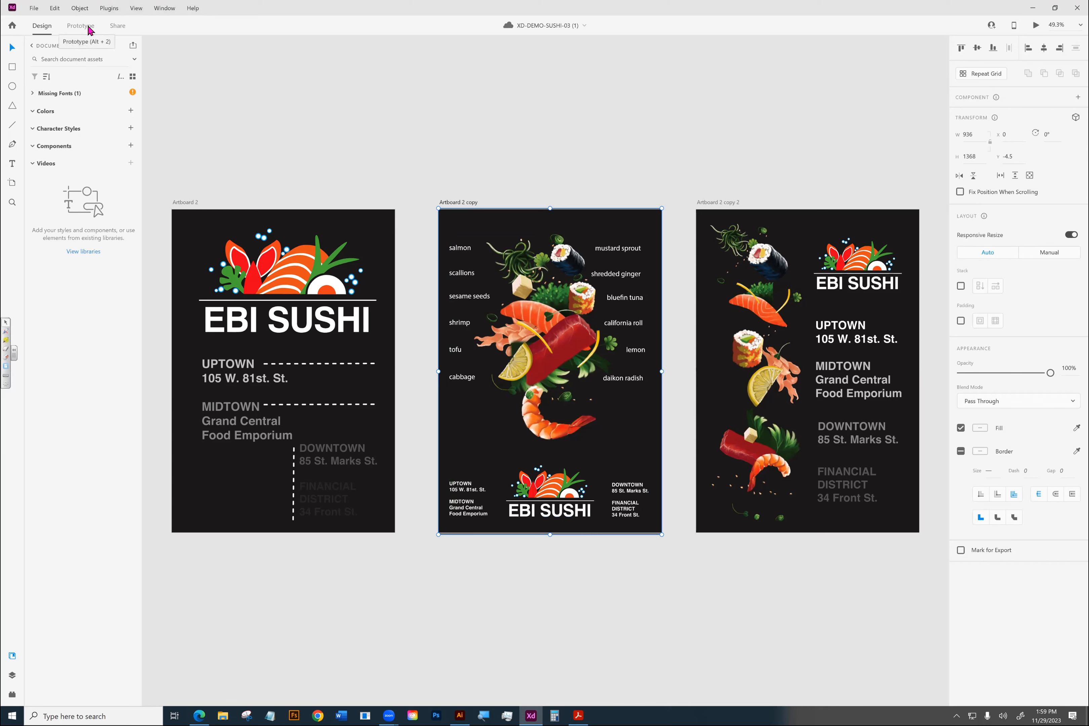
pyautogui.click(87, 7)
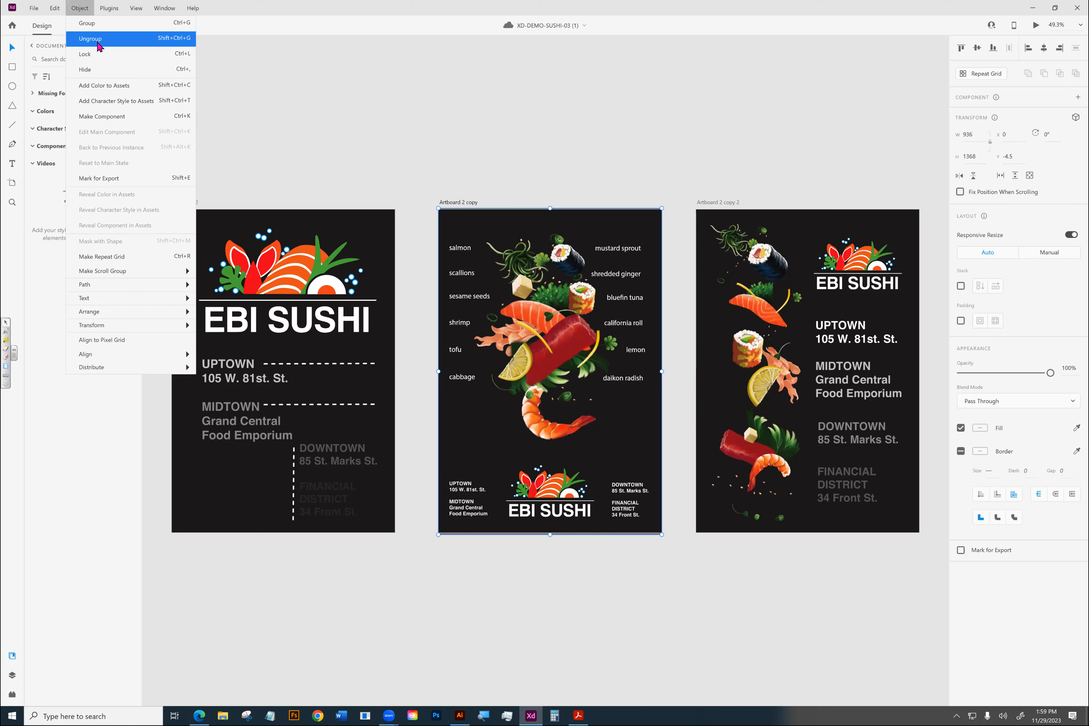
pyautogui.click(98, 41)
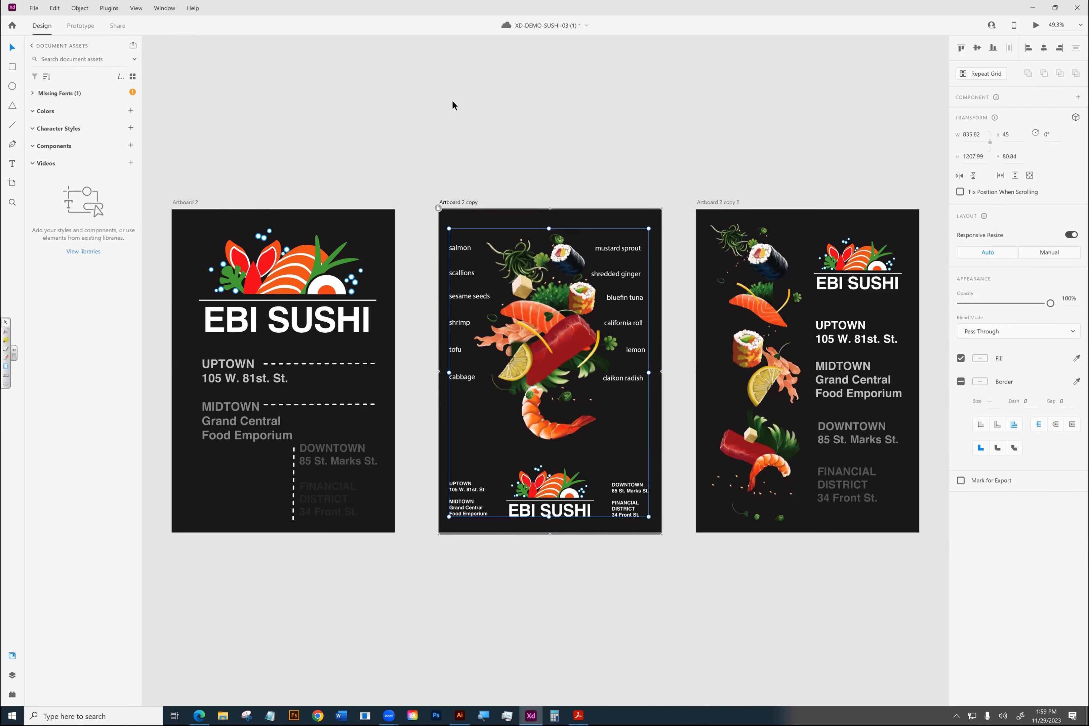
# - Ungroup the inner artwork on Artboard 2 copy into separate food, label, logo and address elements
pyautogui.click(565, 341)
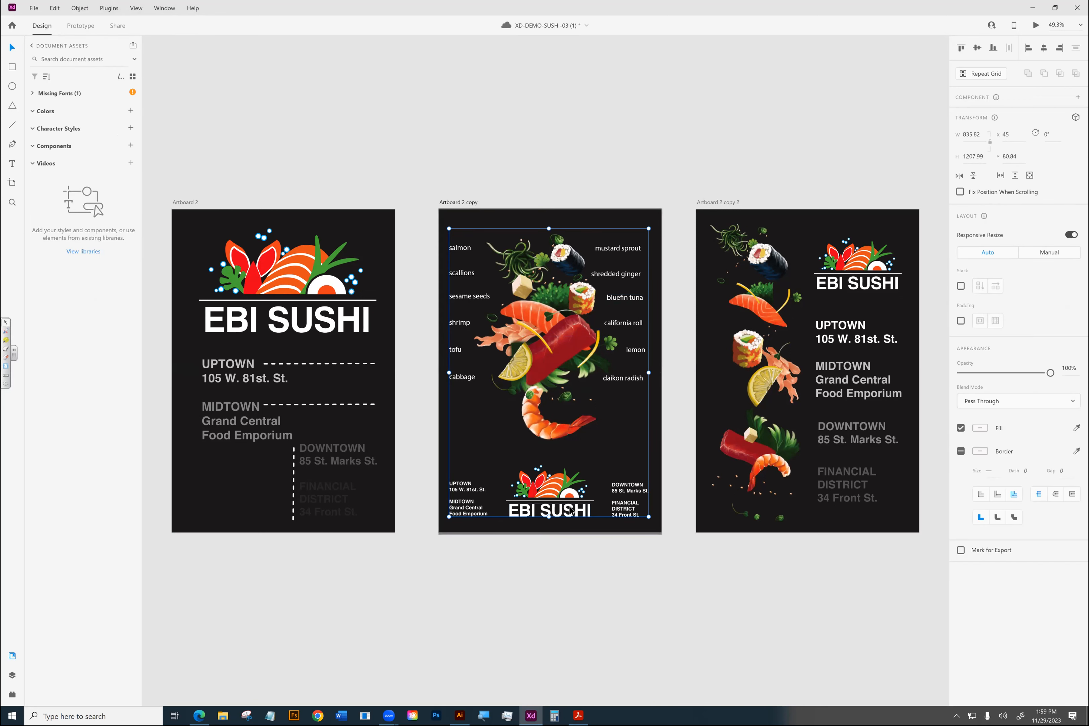
pyautogui.click(425, 66)
pyautogui.click(600, 385)
pyautogui.click(79, 9)
pyautogui.click(88, 41)
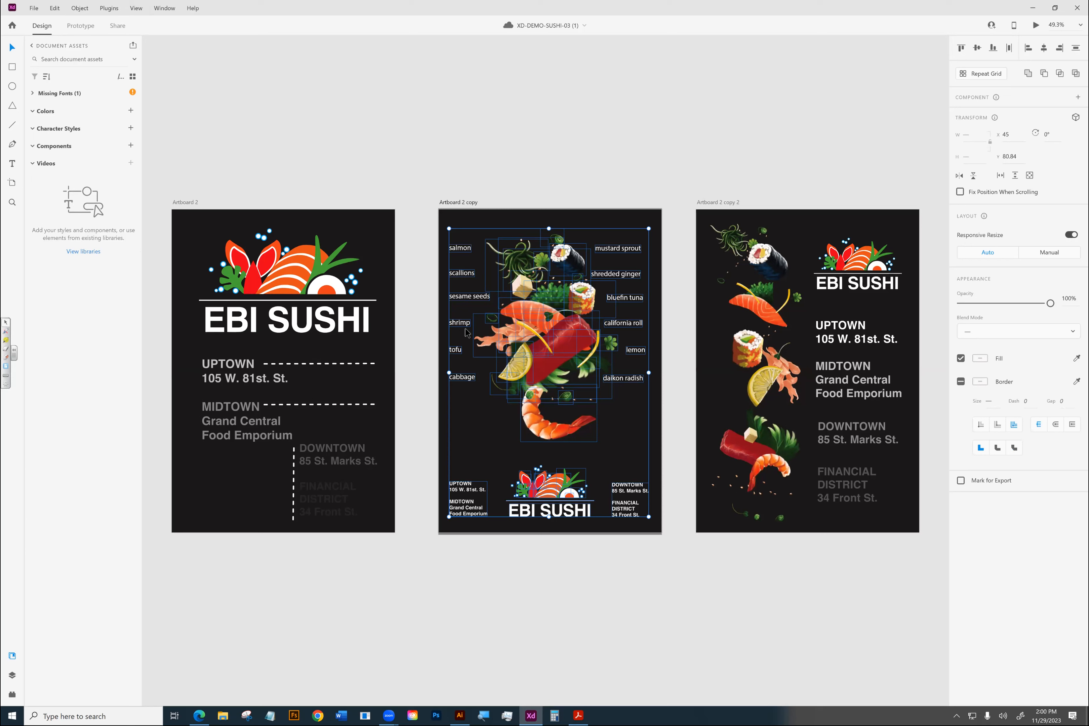
pyautogui.click(592, 100)
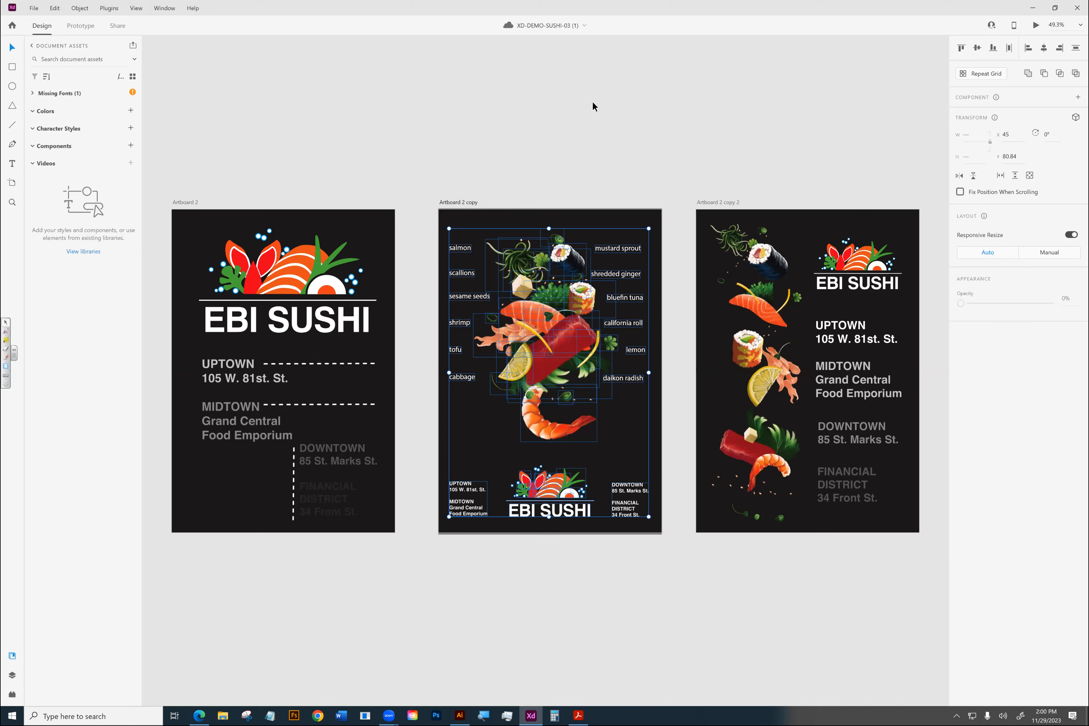
pyautogui.click(631, 483)
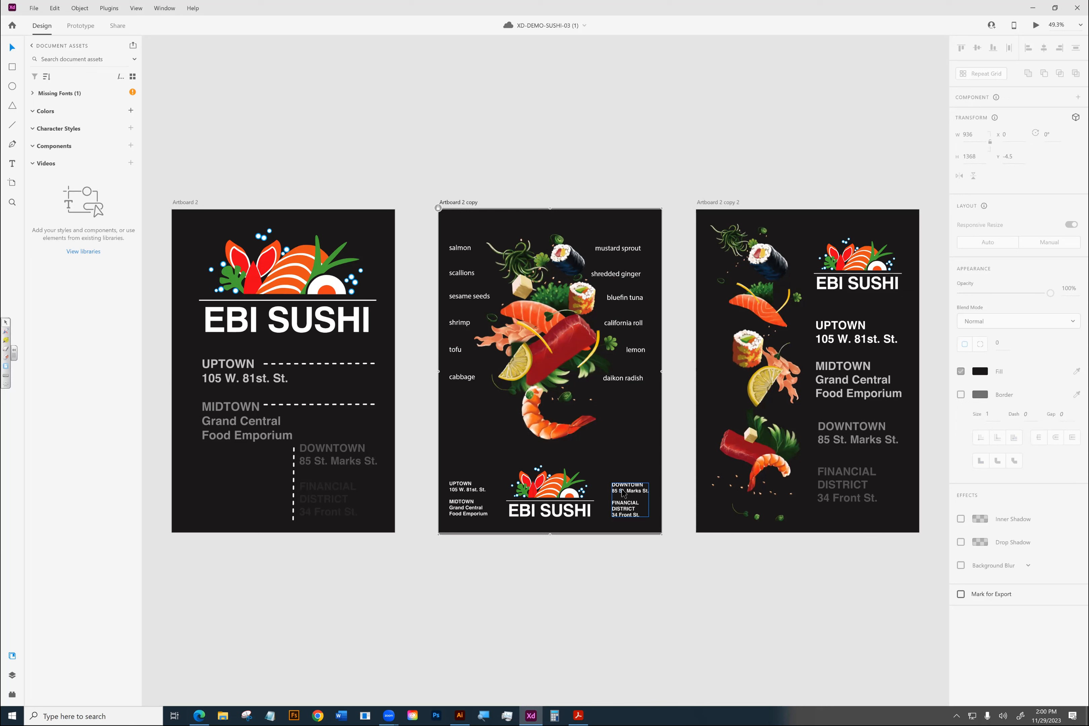
# - Switch to Prototype mode and examine the connection handles of the three artboards
pyautogui.click(853, 289)
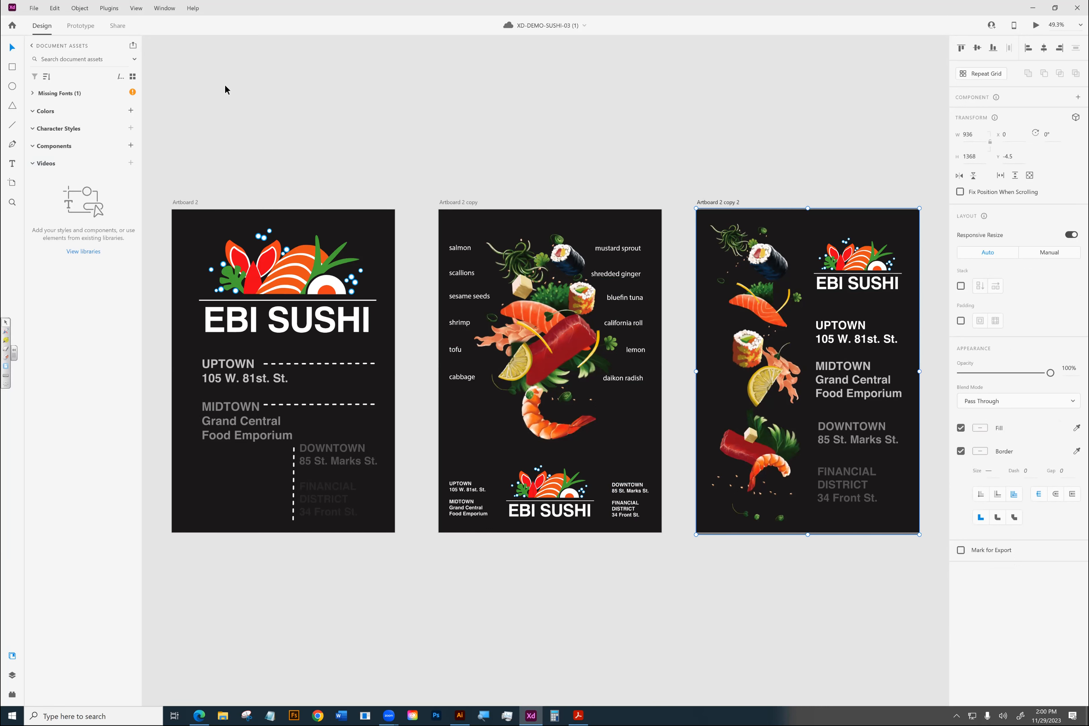
pyautogui.click(80, 26)
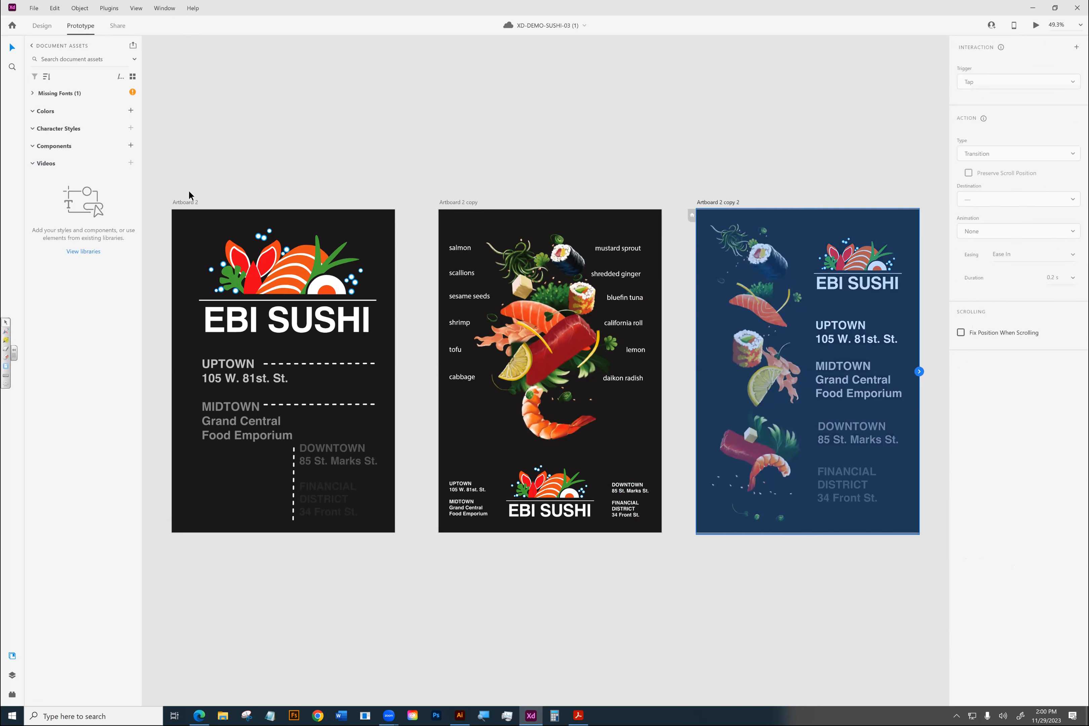
pyautogui.click(178, 202)
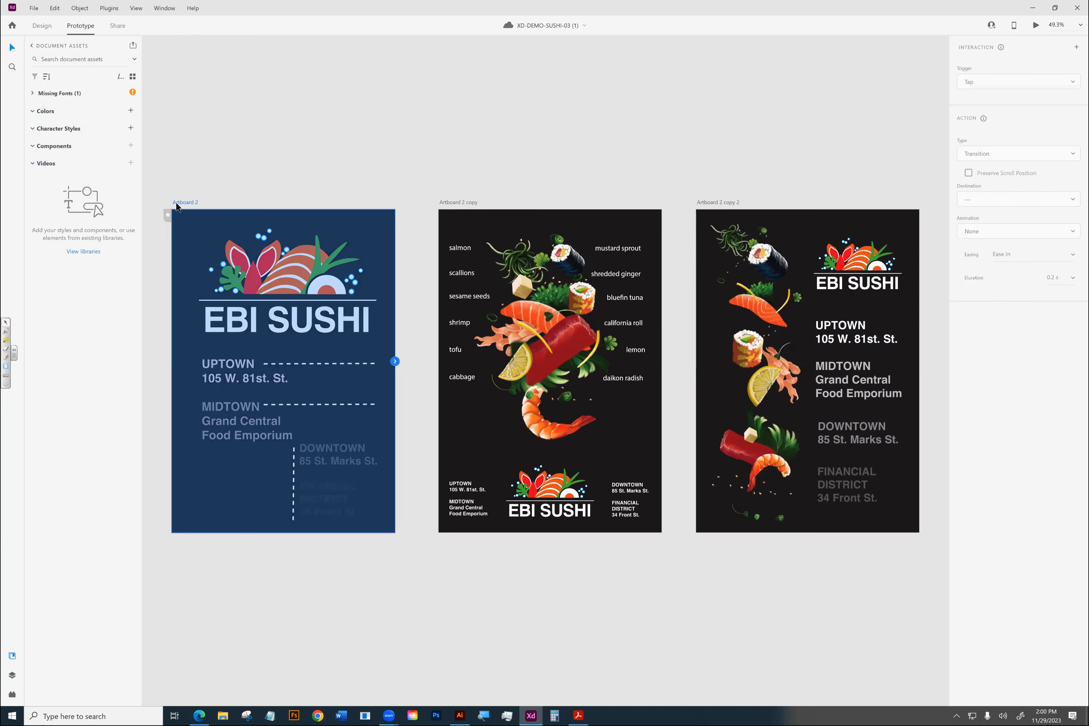
pyautogui.click(453, 202)
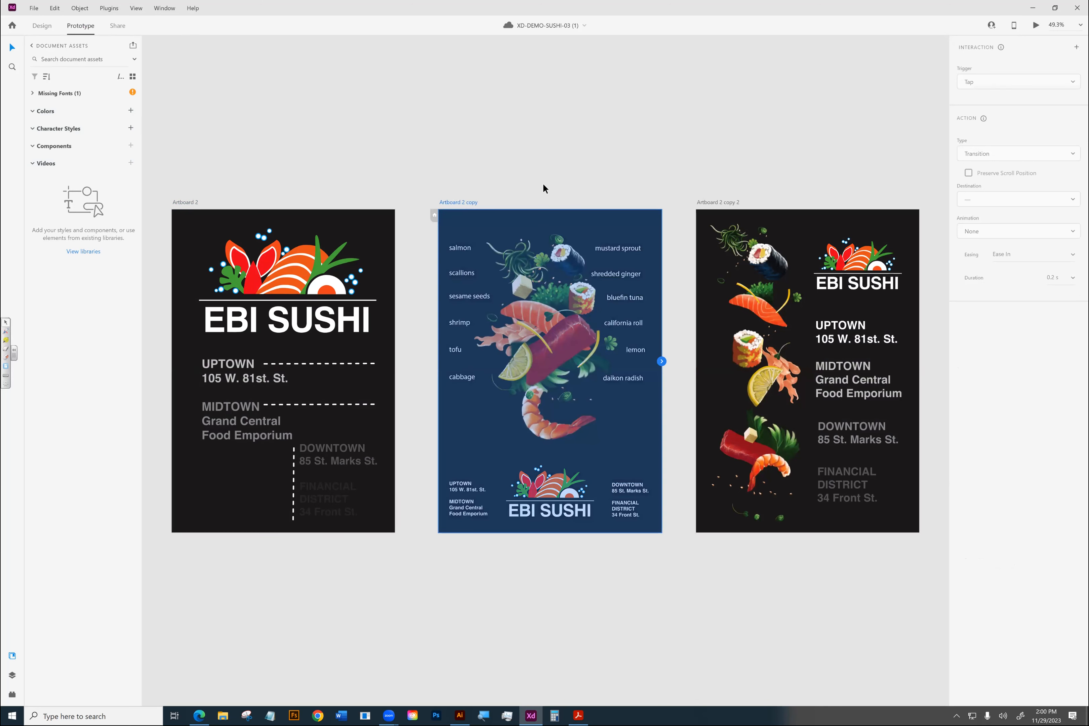
pyautogui.click(739, 277)
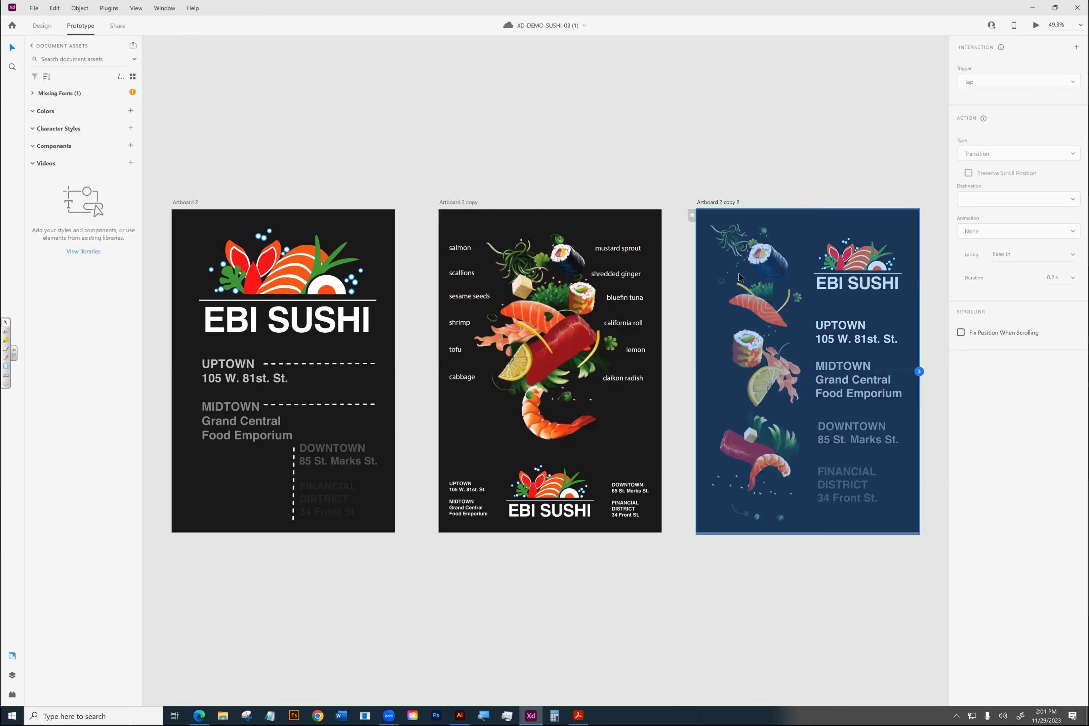
pyautogui.click(554, 262)
pyautogui.click(456, 202)
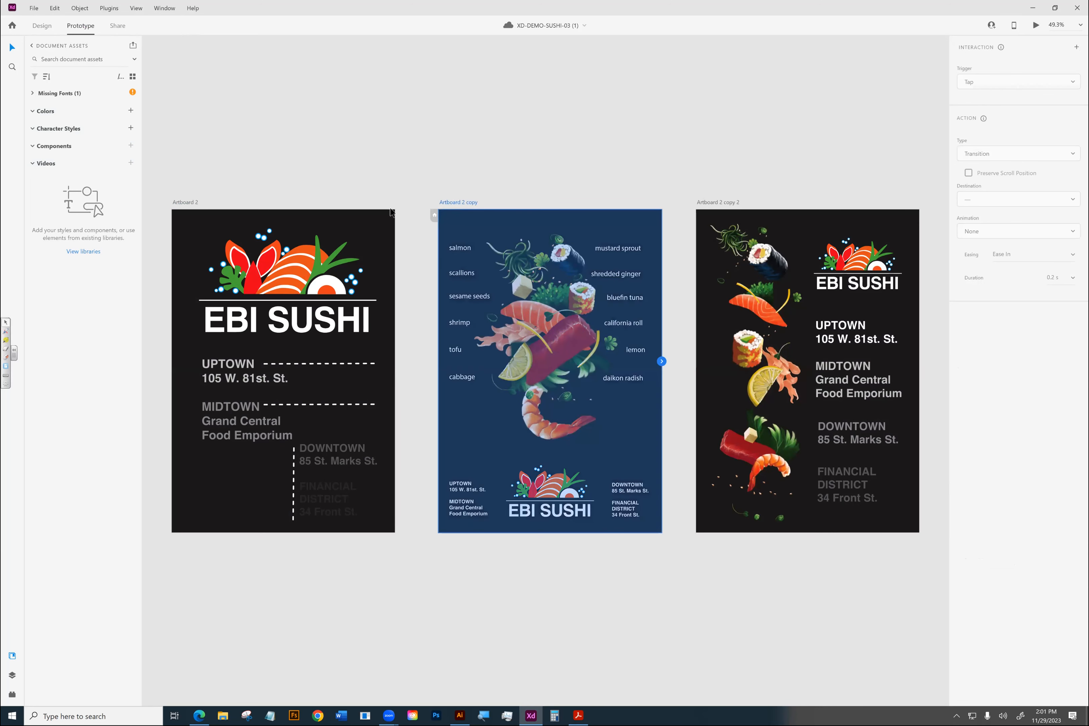
# - Link the EBI SUSHI logo on Artboard 2 to Artboard 2 copy with a tap-triggered transition
pyautogui.click(272, 236)
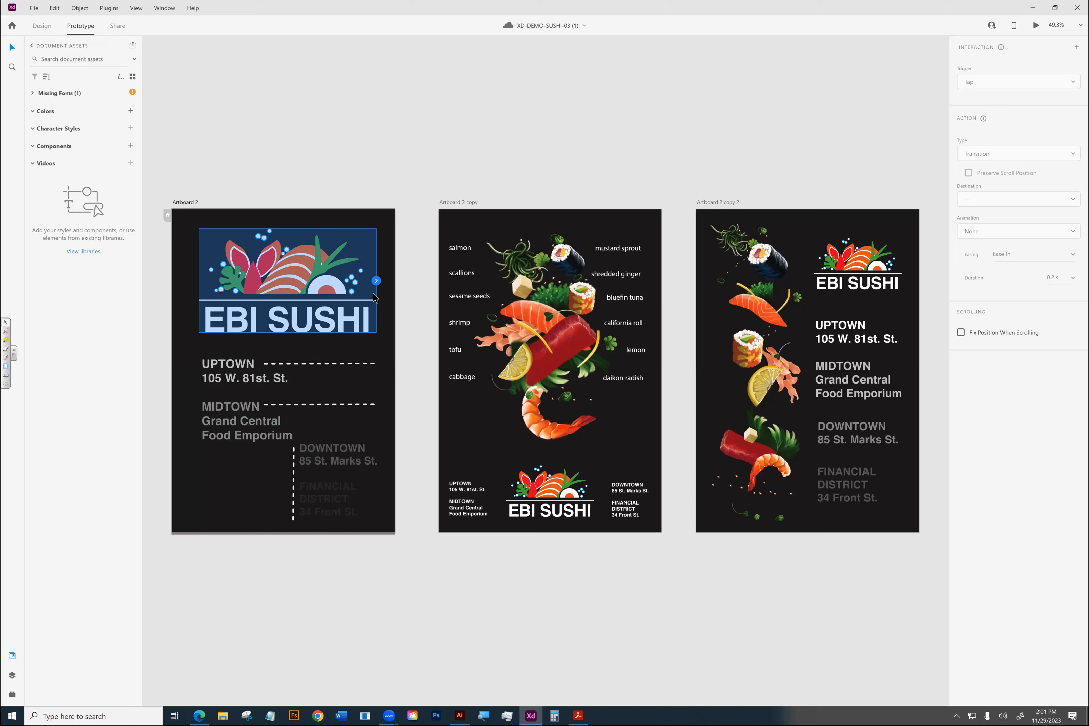
pyautogui.click(212, 367)
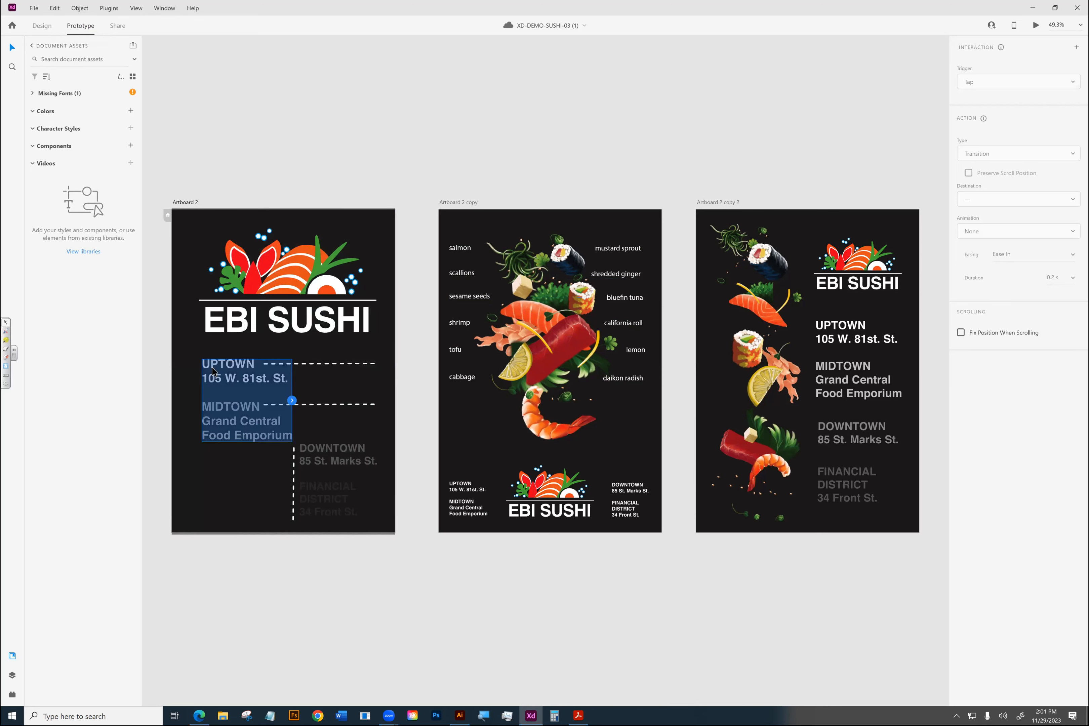
pyautogui.click(344, 445)
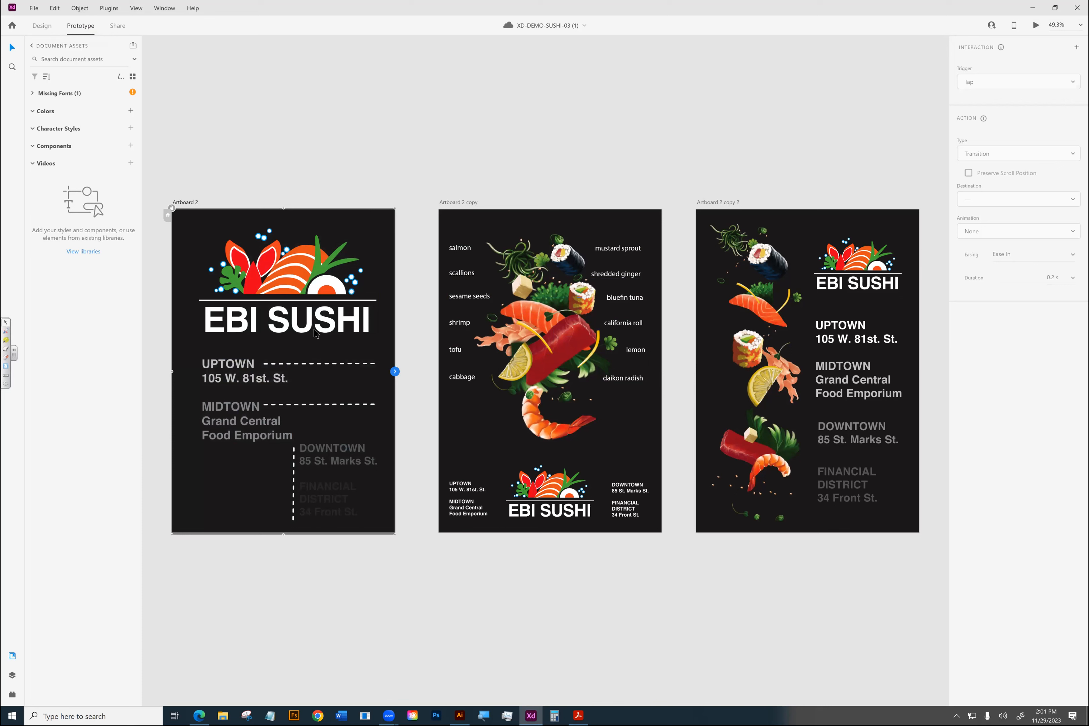
pyautogui.click(318, 279)
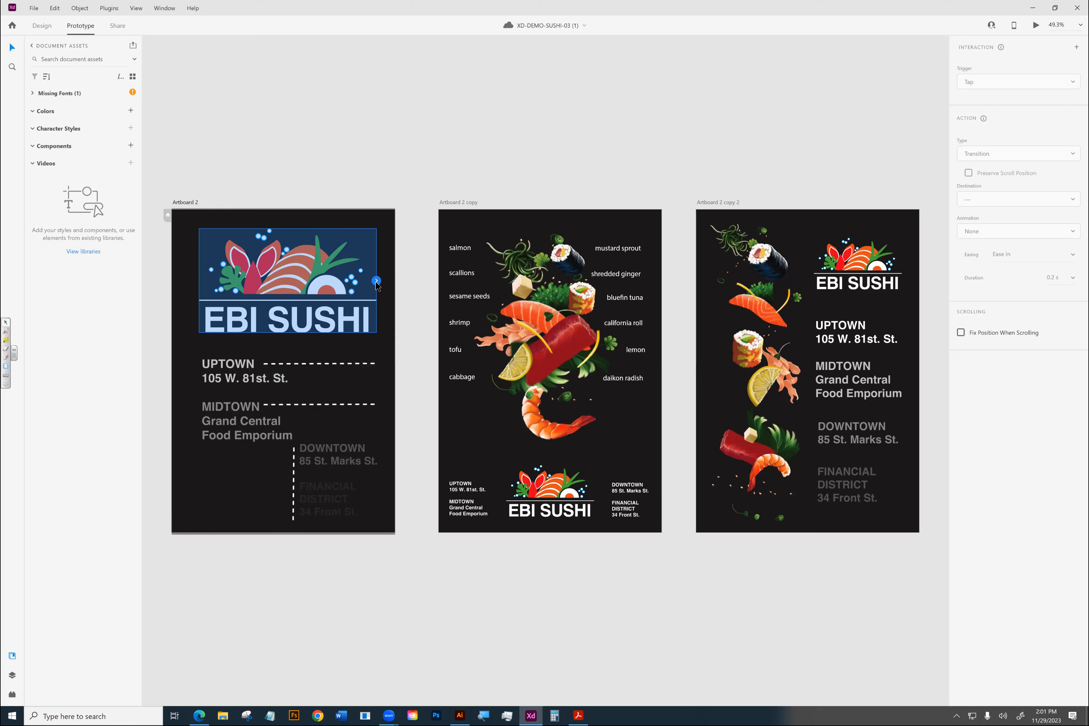
pyautogui.moveTo(376, 281); pyautogui.dragTo(612, 330)
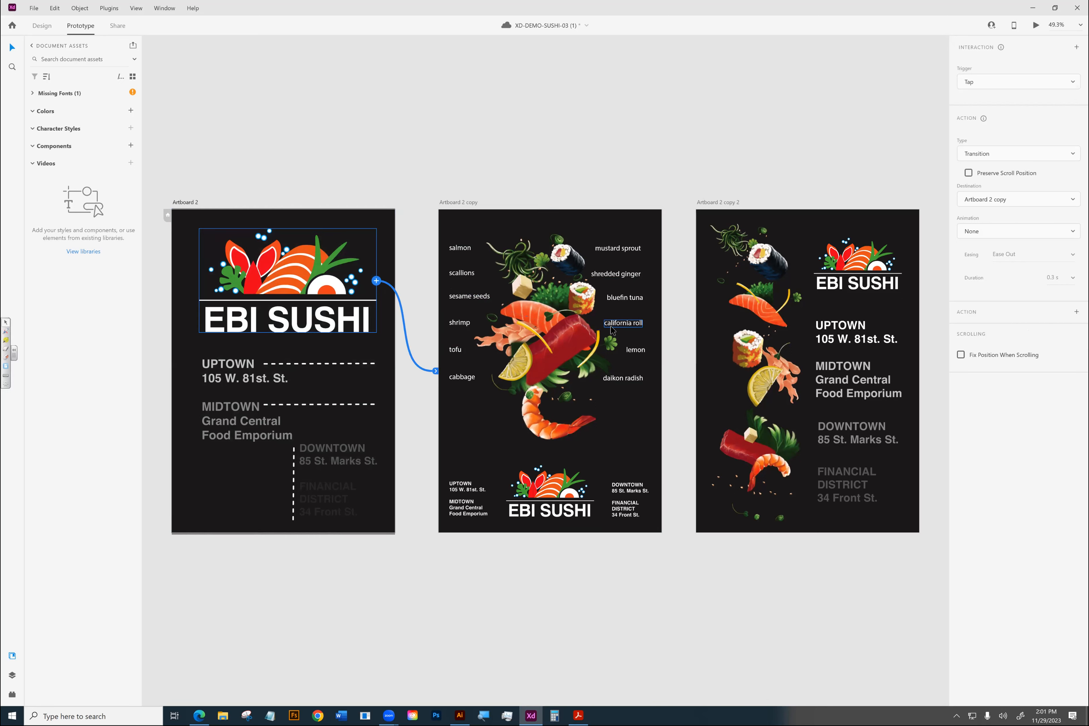
# - Link the background of Artboard 2 copy to Artboard 2 copy 2, and that page's artwork back to Artboard 2
pyautogui.click(627, 423)
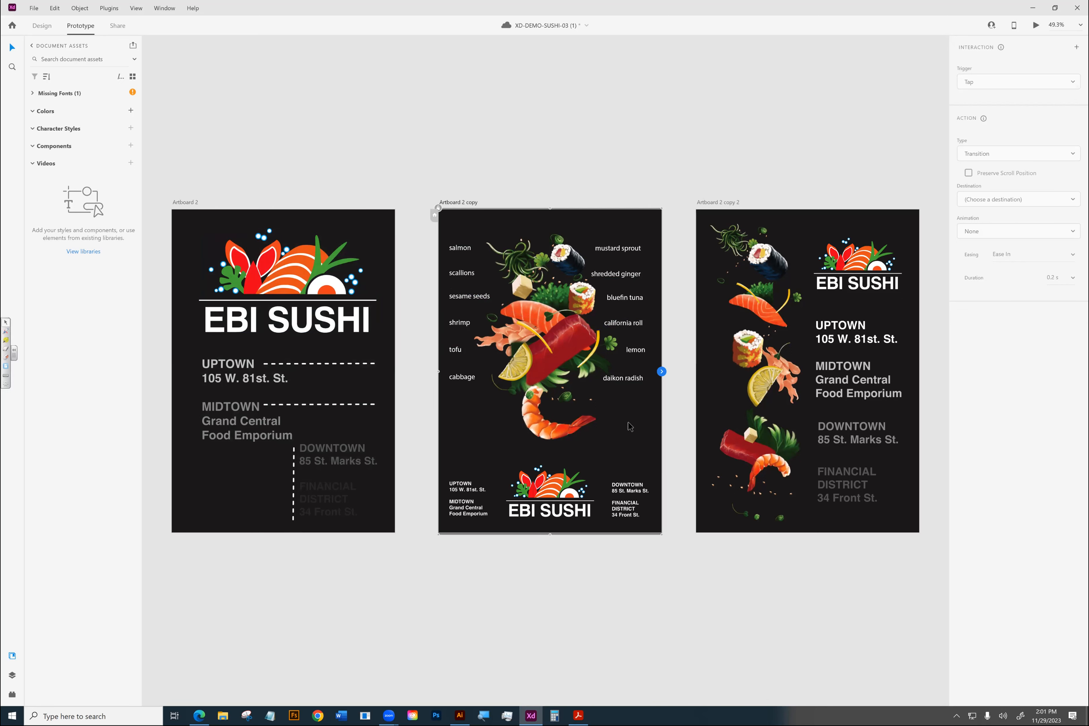
pyautogui.moveTo(662, 373); pyautogui.dragTo(812, 360)
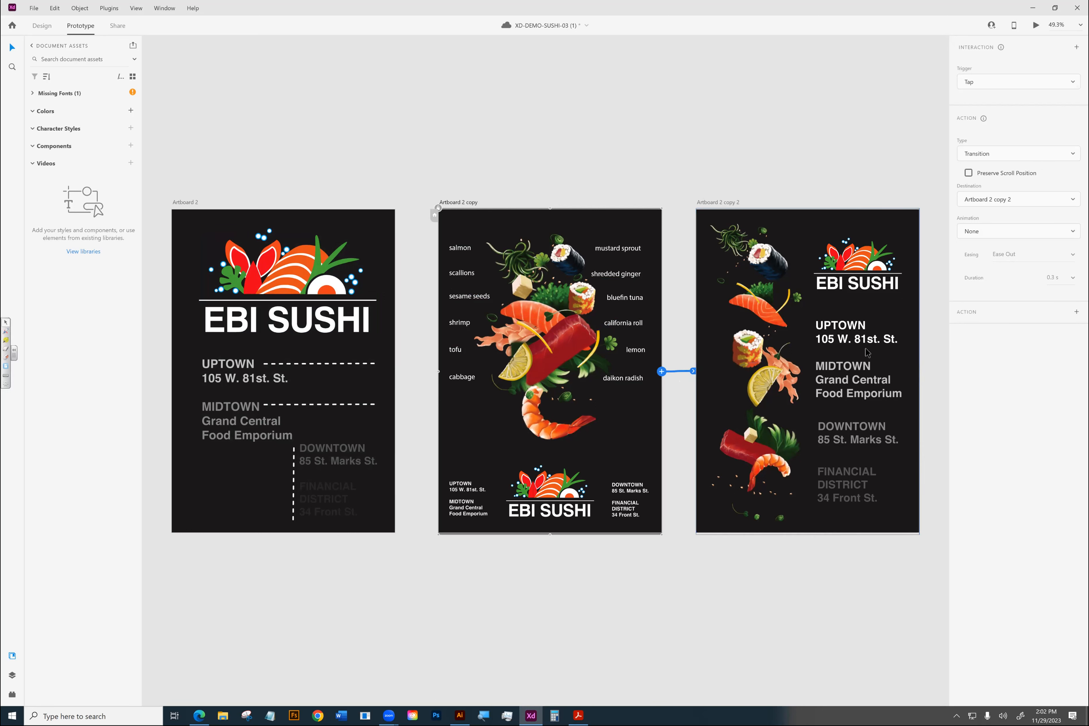
pyautogui.click(877, 345)
pyautogui.moveTo(918, 371); pyautogui.dragTo(462, 365)
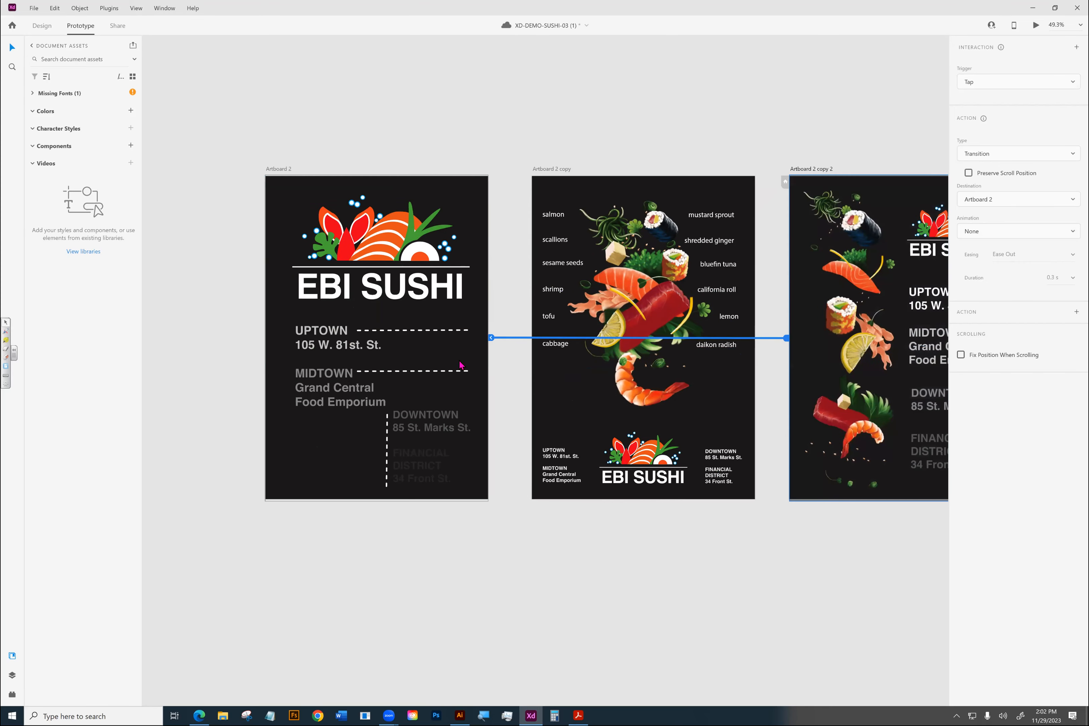
# - Save the document and preview the prototype from Artboard 2, following the links through all three artboards before closing the preview
pyautogui.click(287, 168)
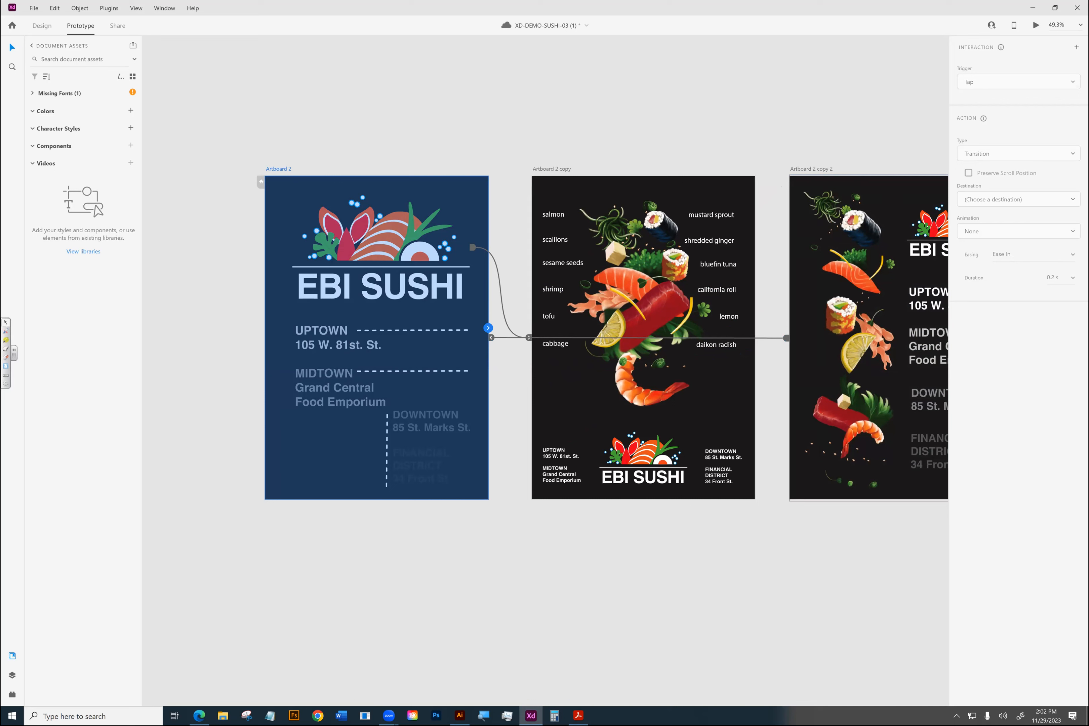
pyautogui.hotkey('ctrl', 's')
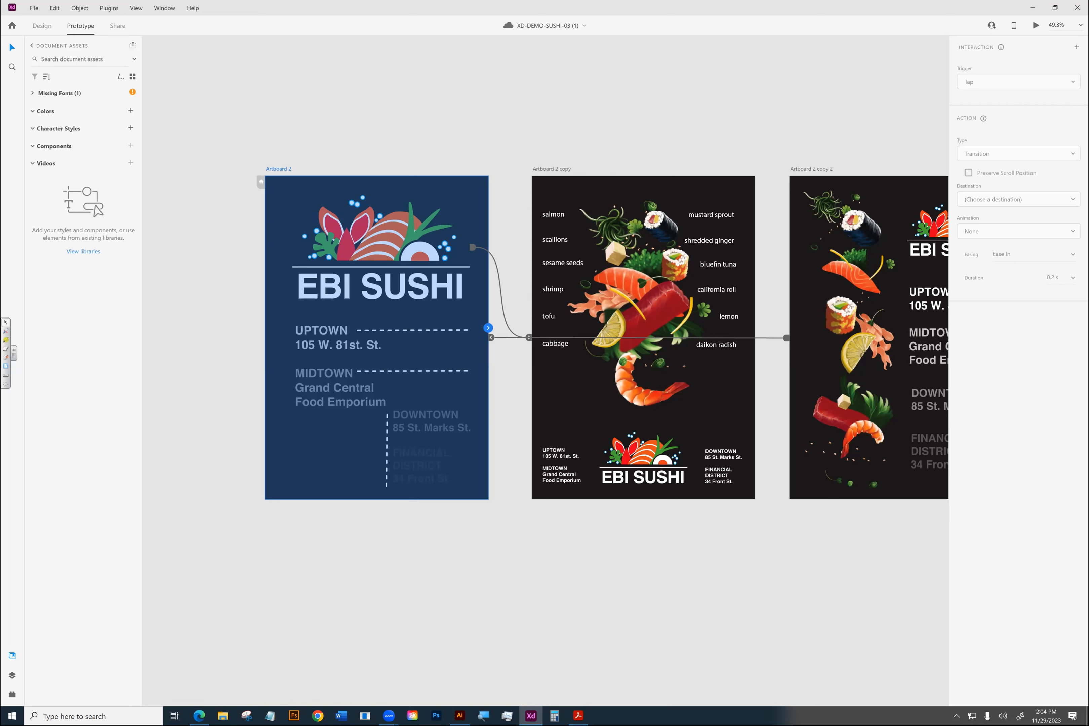
pyautogui.hotkey('ctrl', 'Return')
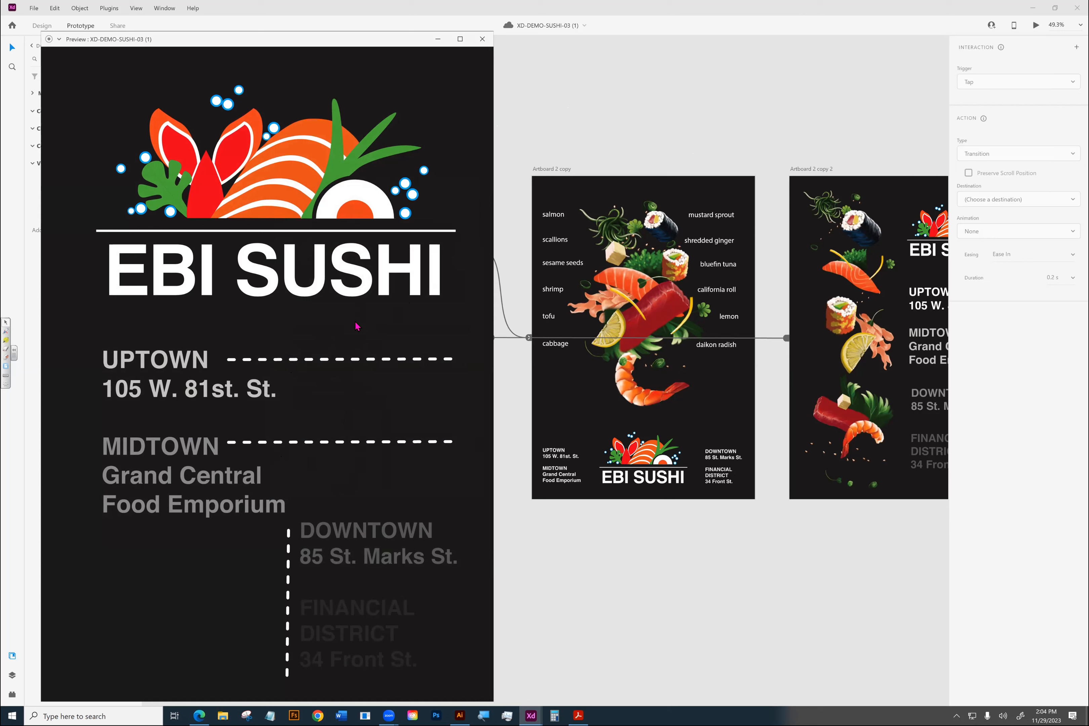
pyautogui.click(405, 130)
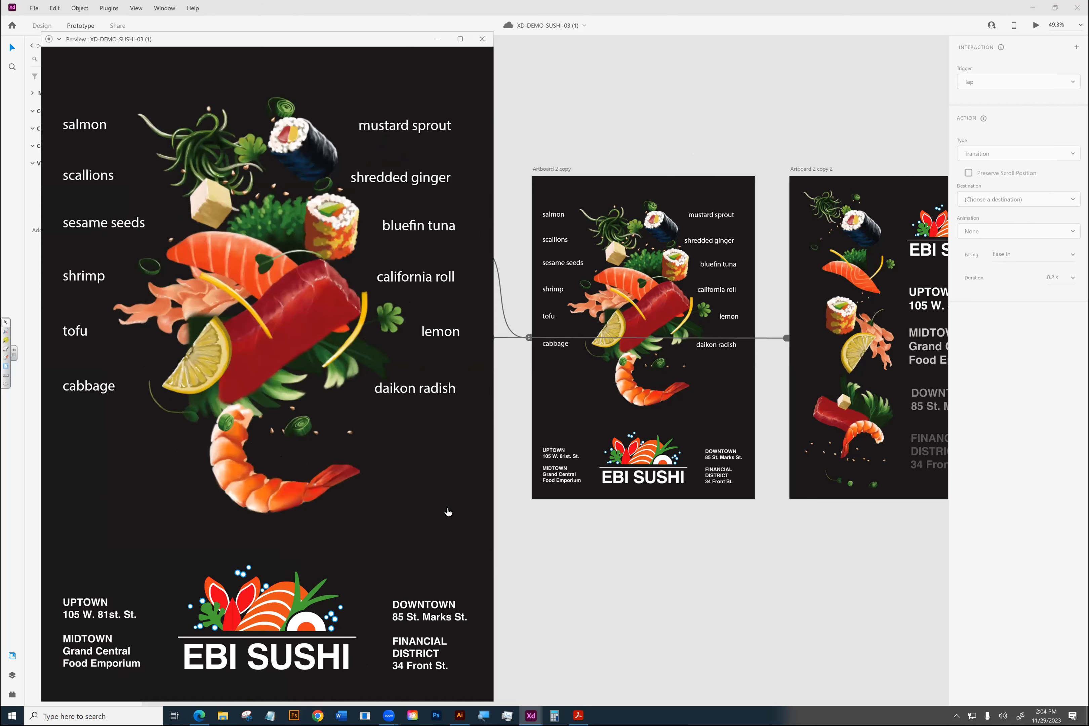
pyautogui.click(383, 390)
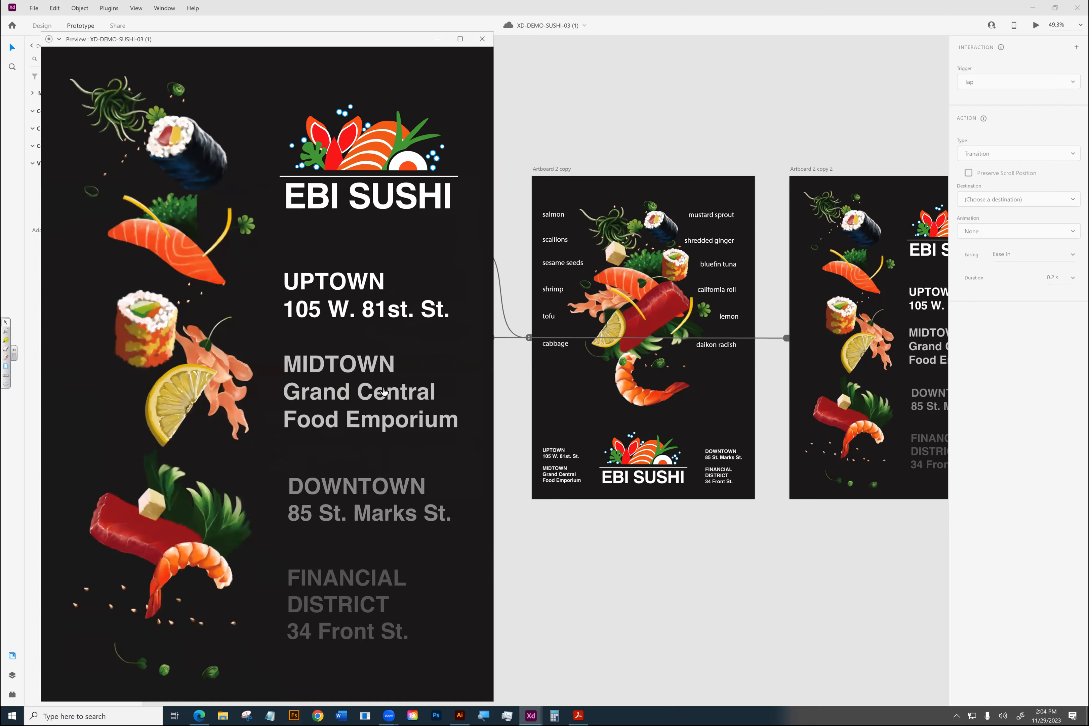
pyautogui.click(418, 84)
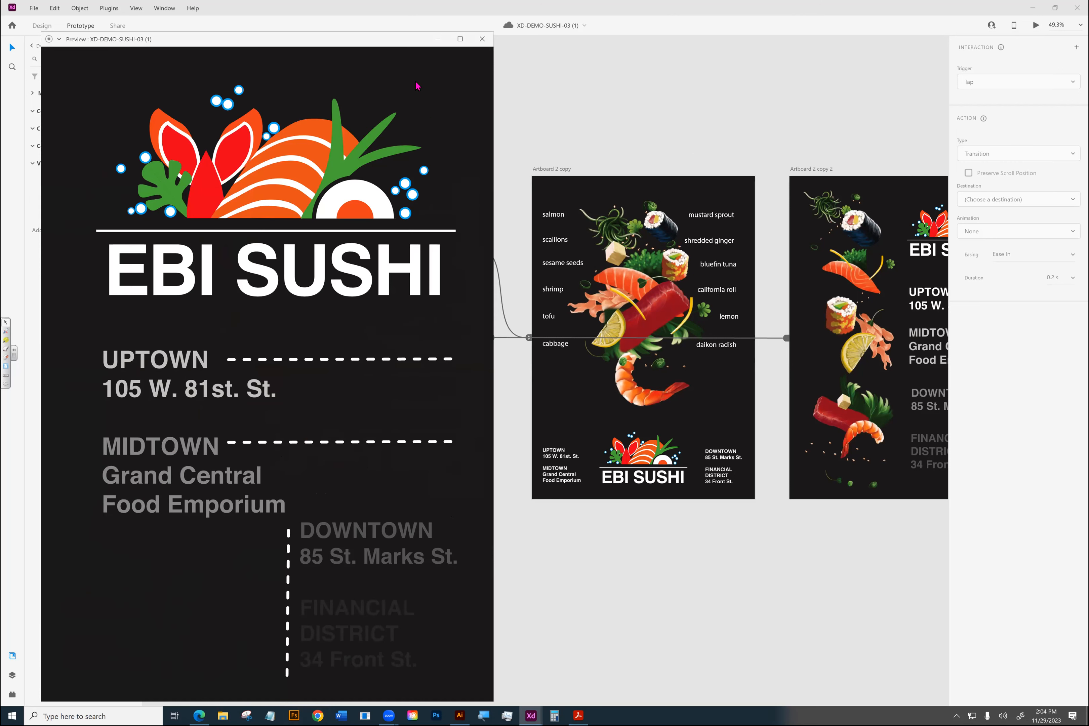
pyautogui.click(479, 40)
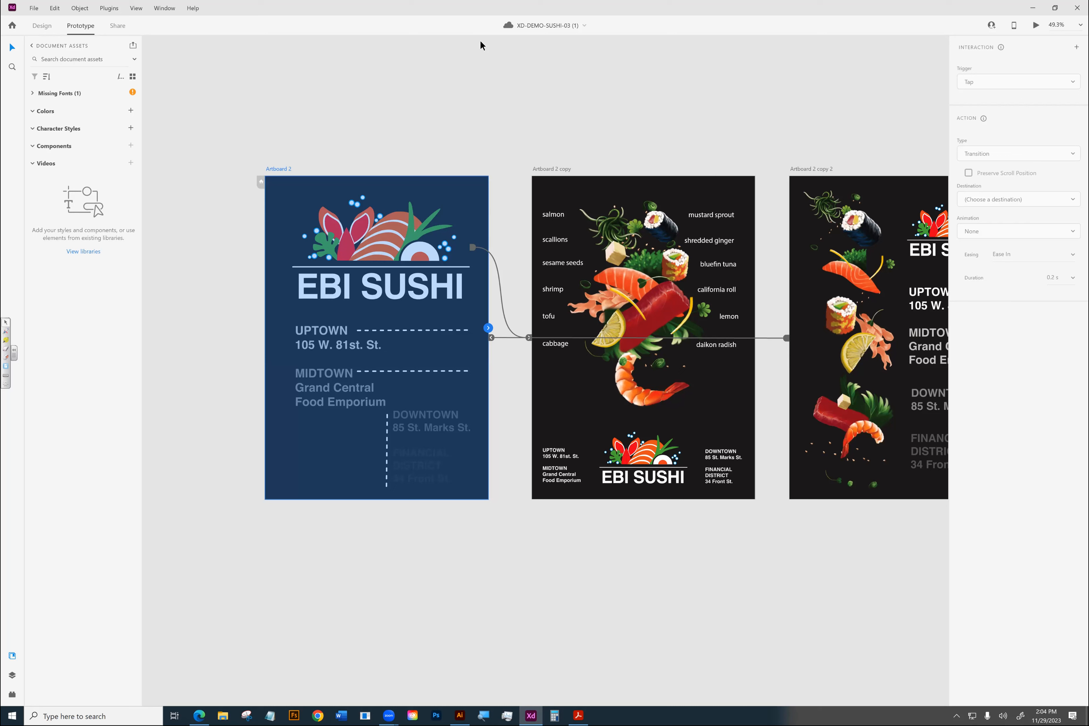
# - Create a Design Review share link open to anyone with the link and copy its address
pyautogui.click(117, 26)
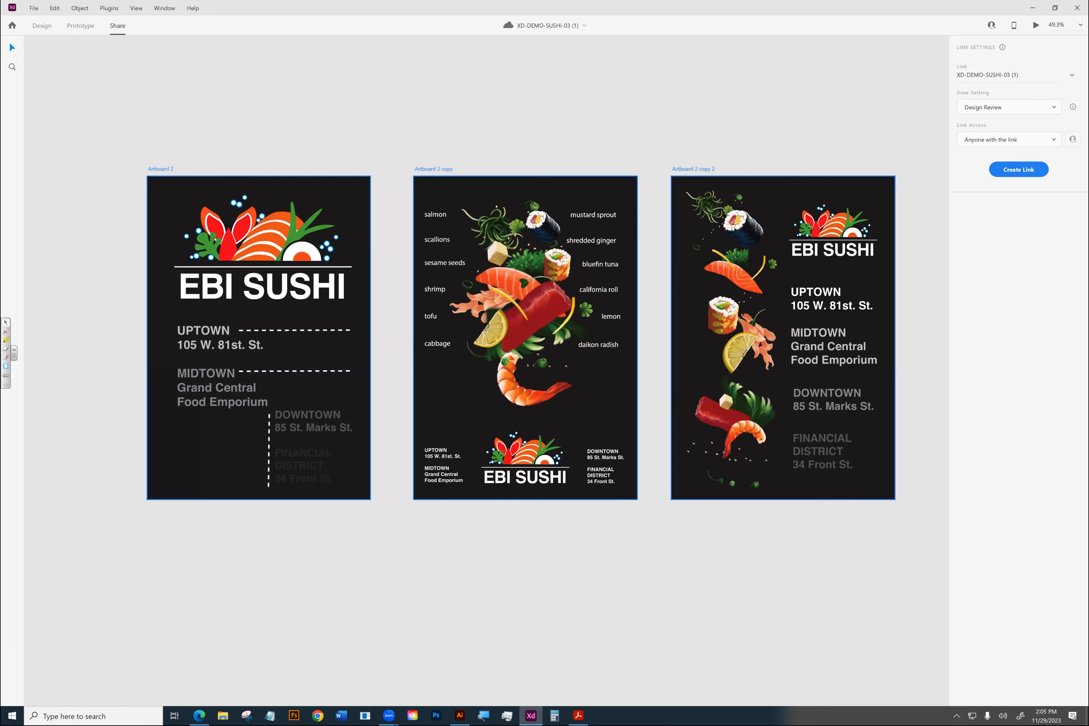
pyautogui.click(1018, 169)
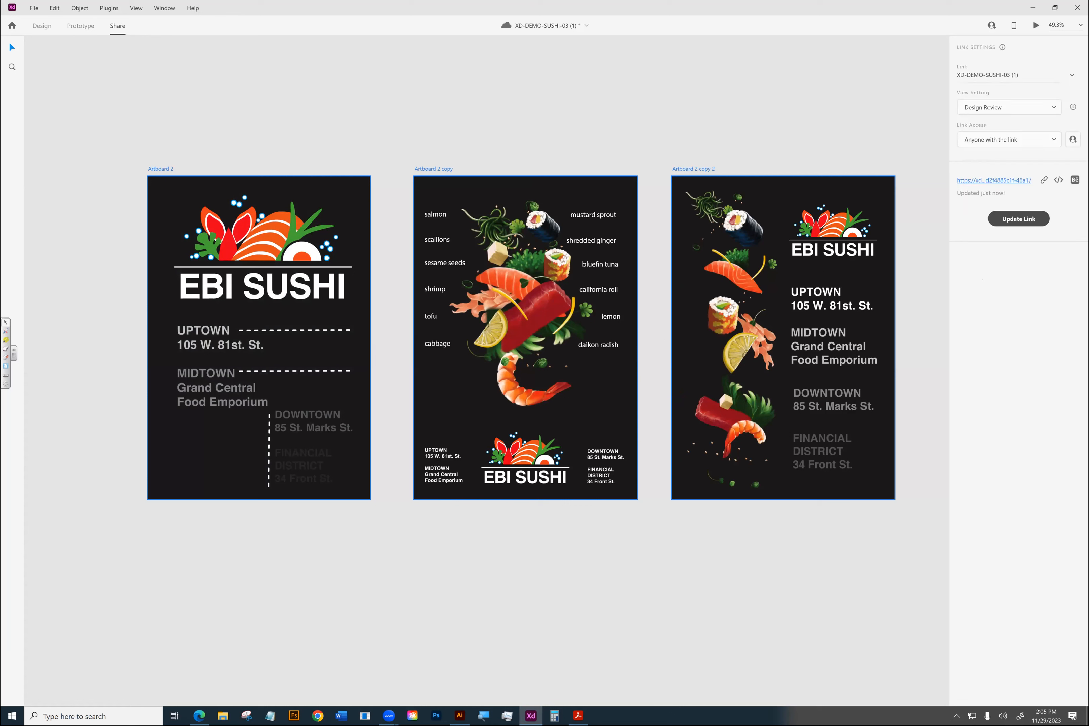
pyautogui.click(1044, 179)
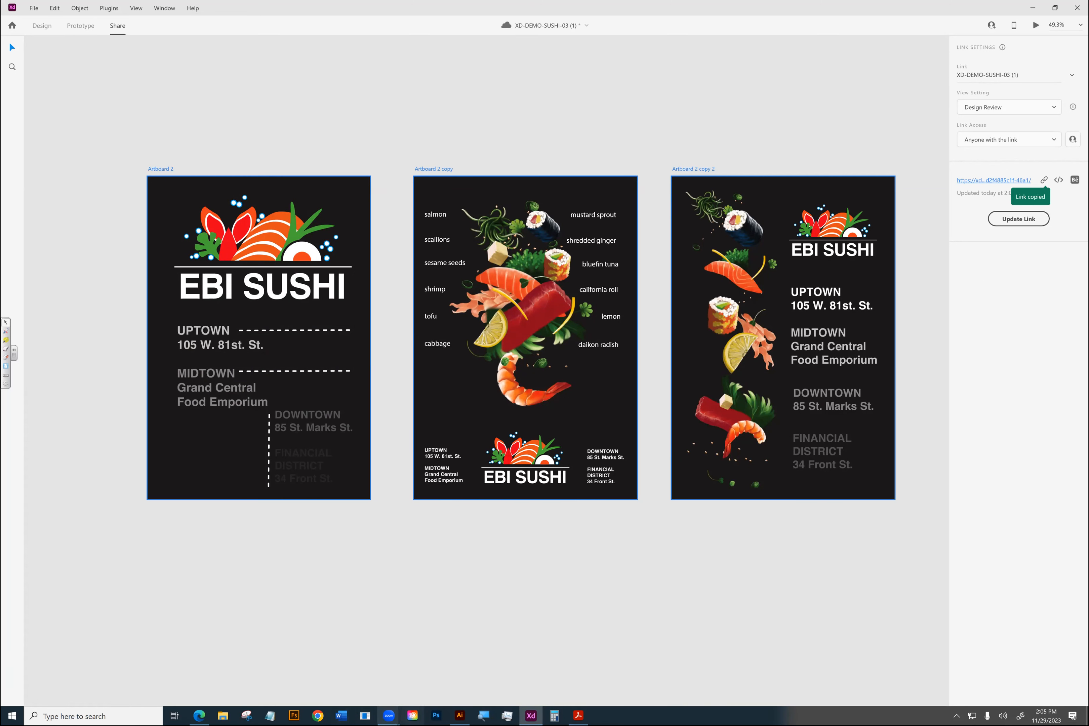
# - Switch to Microsoft Edge and open the copied prototype link in a new tab
pyautogui.click(199, 715)
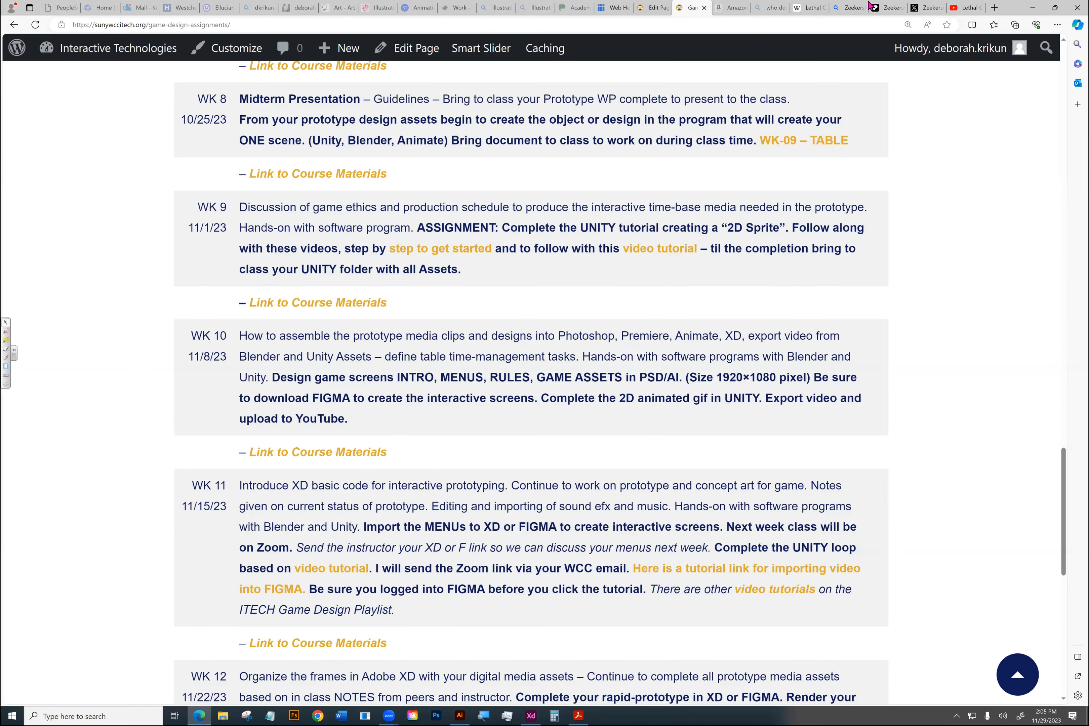
pyautogui.hotkey('ctrl', 't')
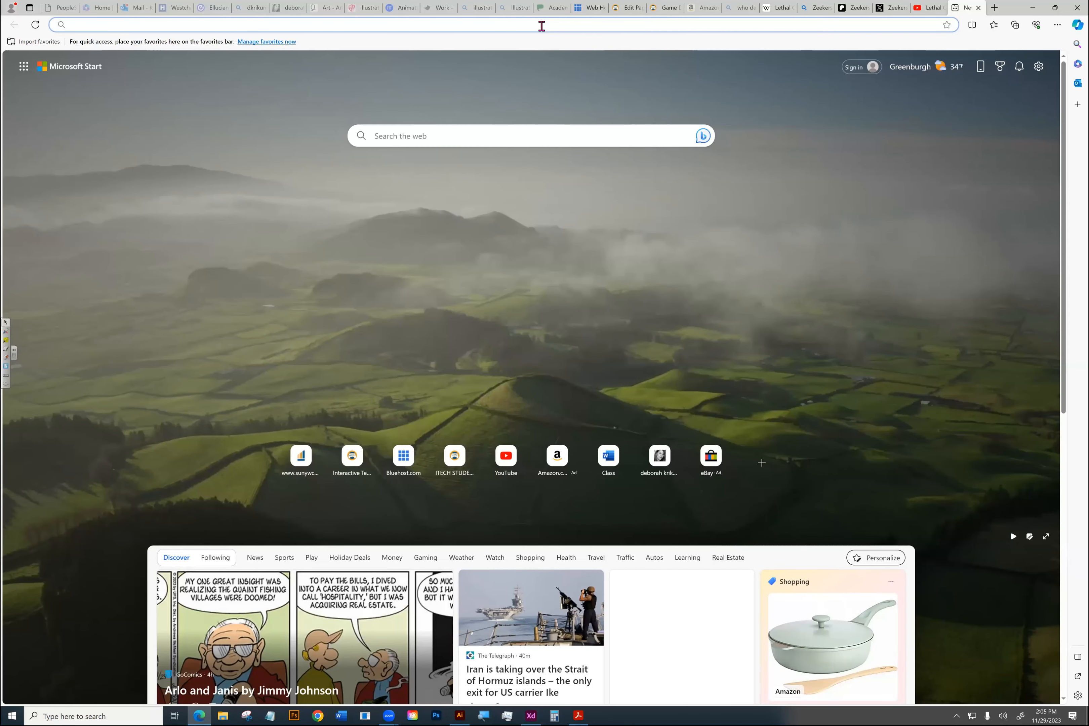
pyautogui.click(541, 26)
pyautogui.hotkey('ctrl', 'v')
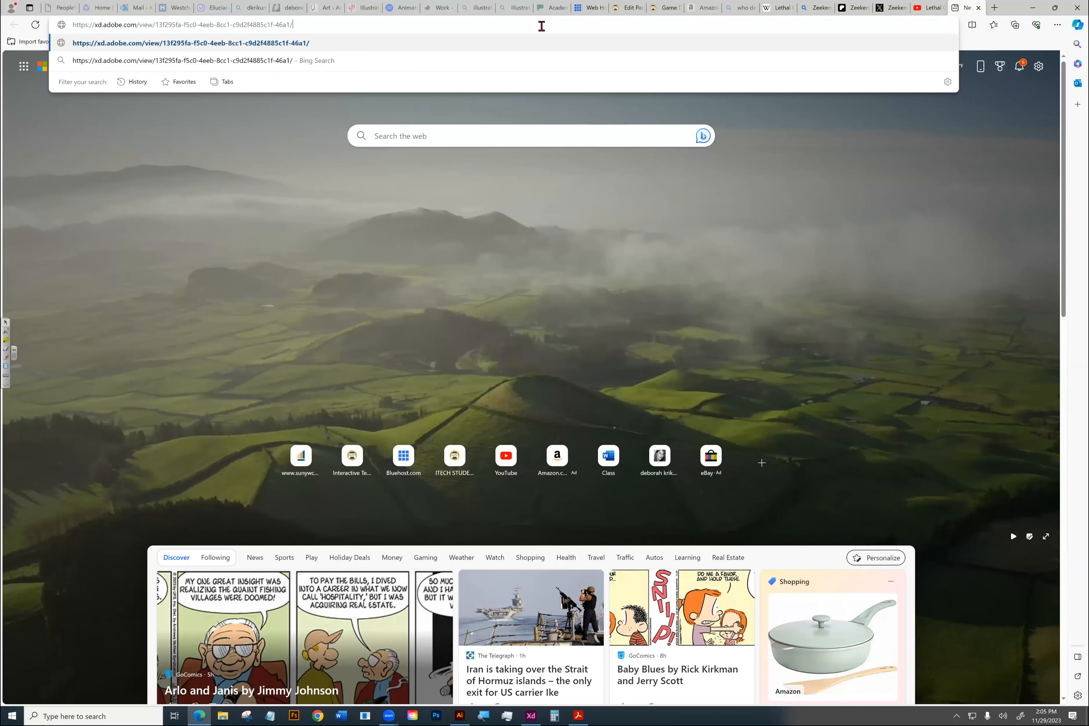
pyautogui.press('Return')
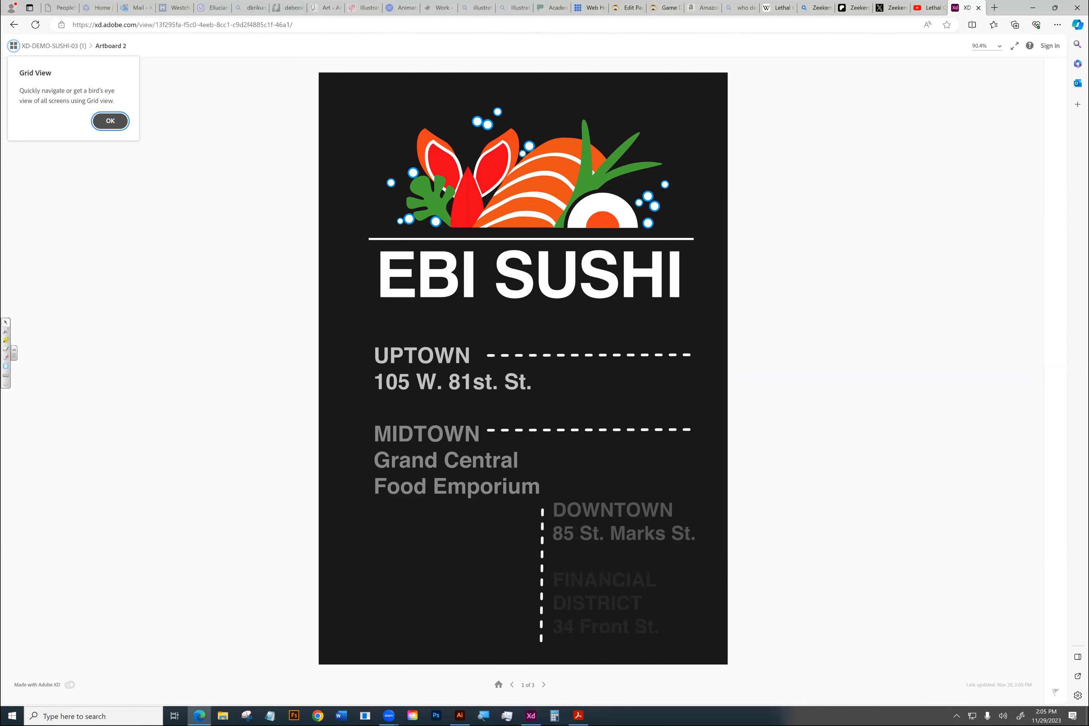
# - Test the shared prototype by following its links through all three artboards back to the first, and return to Adobe XD
pyautogui.click(644, 226)
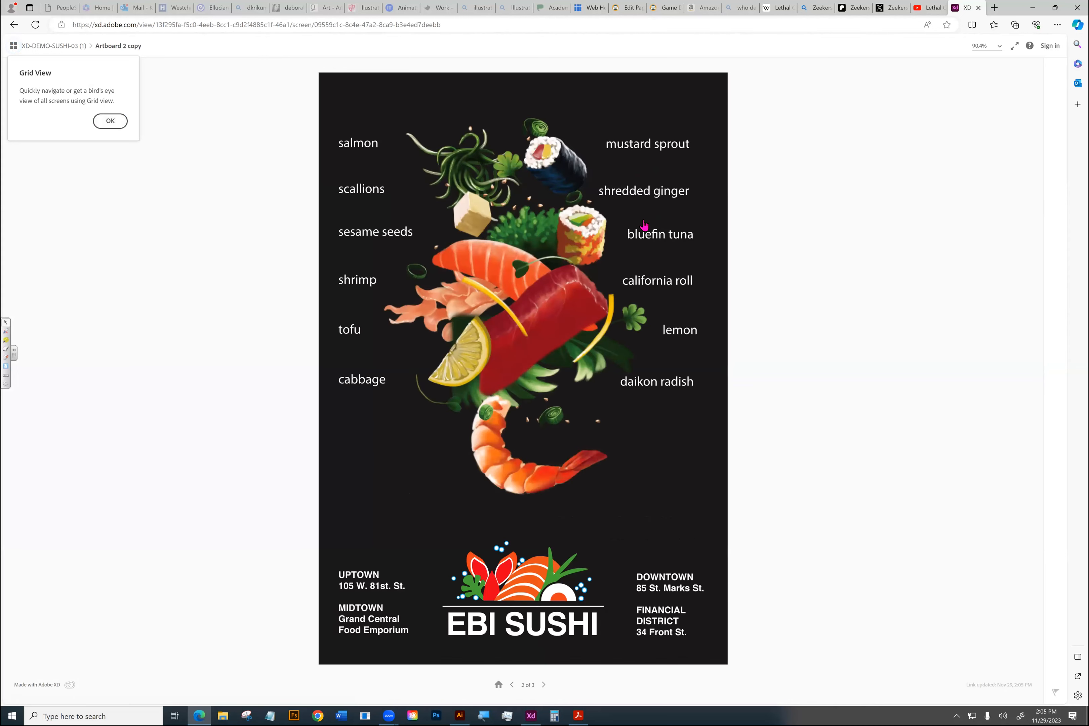
pyautogui.click(640, 236)
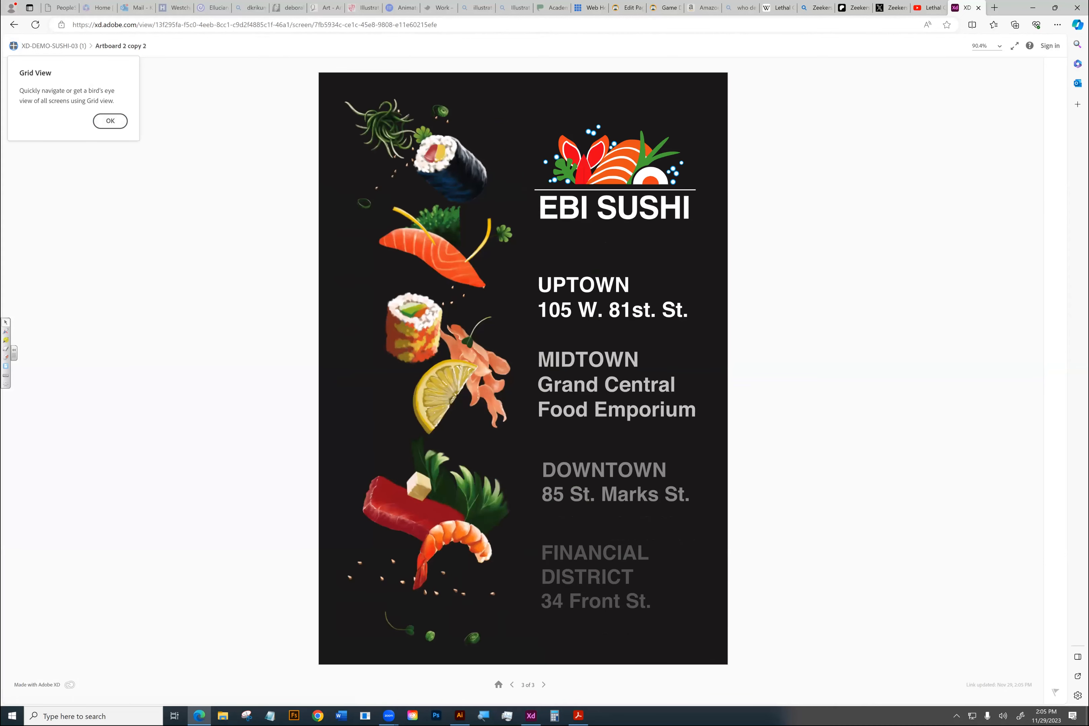
pyautogui.click(593, 242)
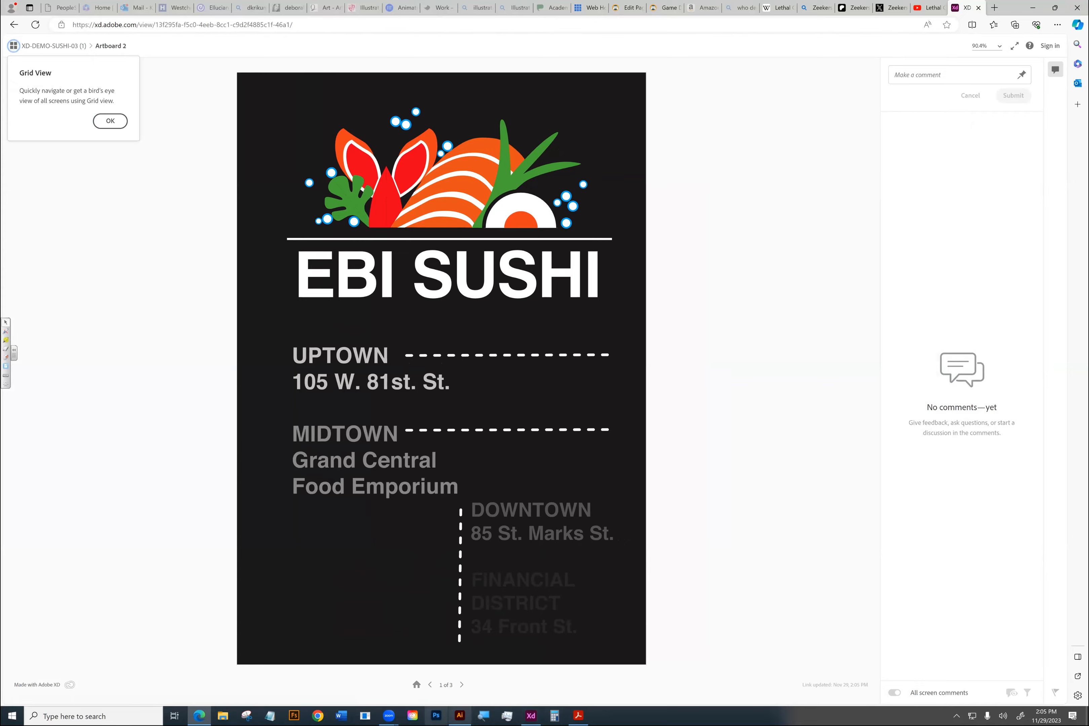
pyautogui.click(531, 716)
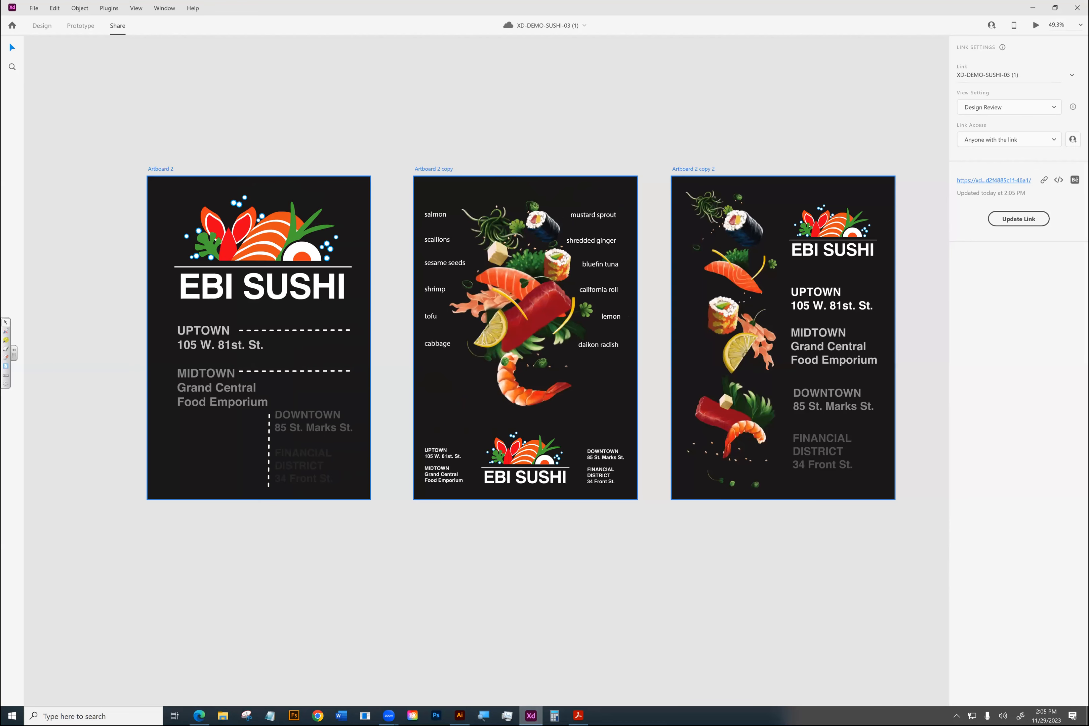